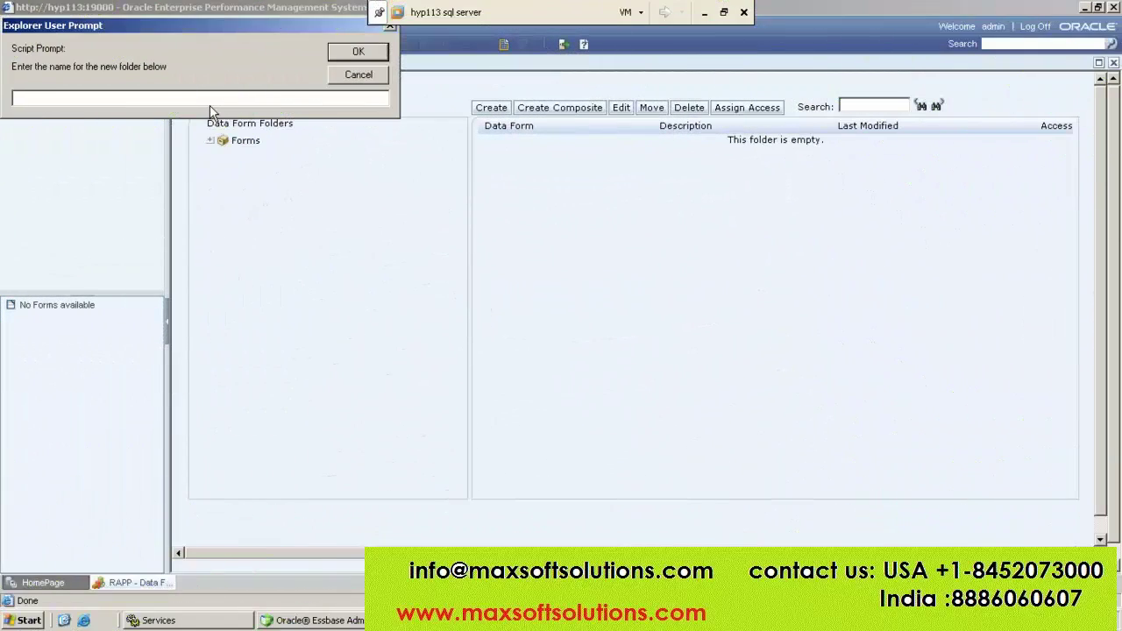
# Name the new data form folder Forms2, create it, and expand the Forms folder tree
pyautogui.write('Forms2')
pyautogui.click(358, 51)
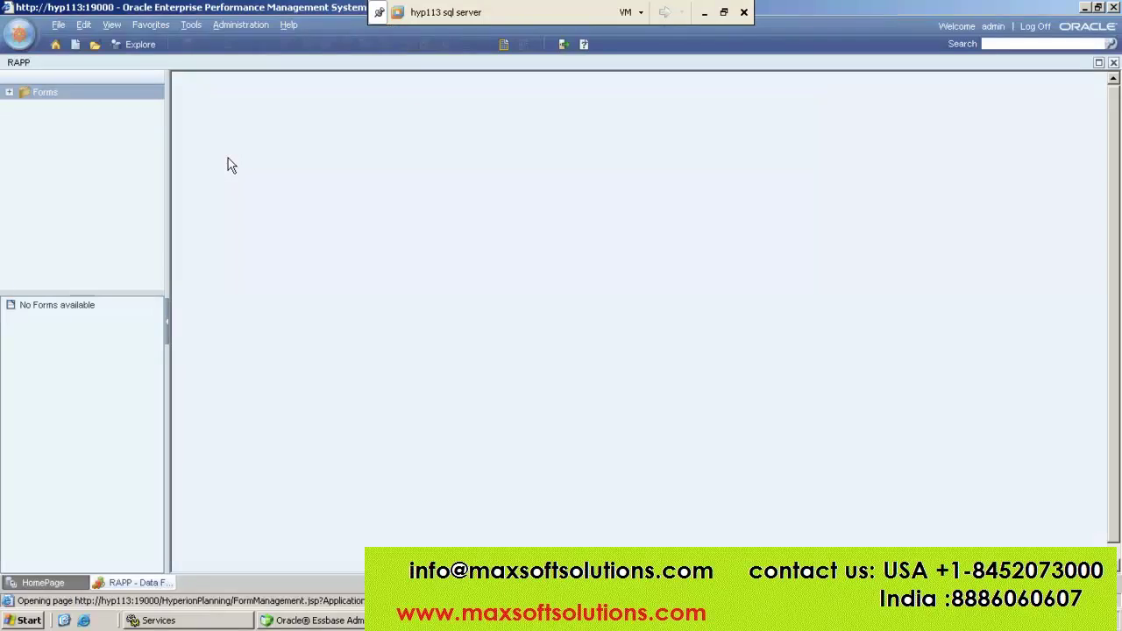
pyautogui.click(211, 141)
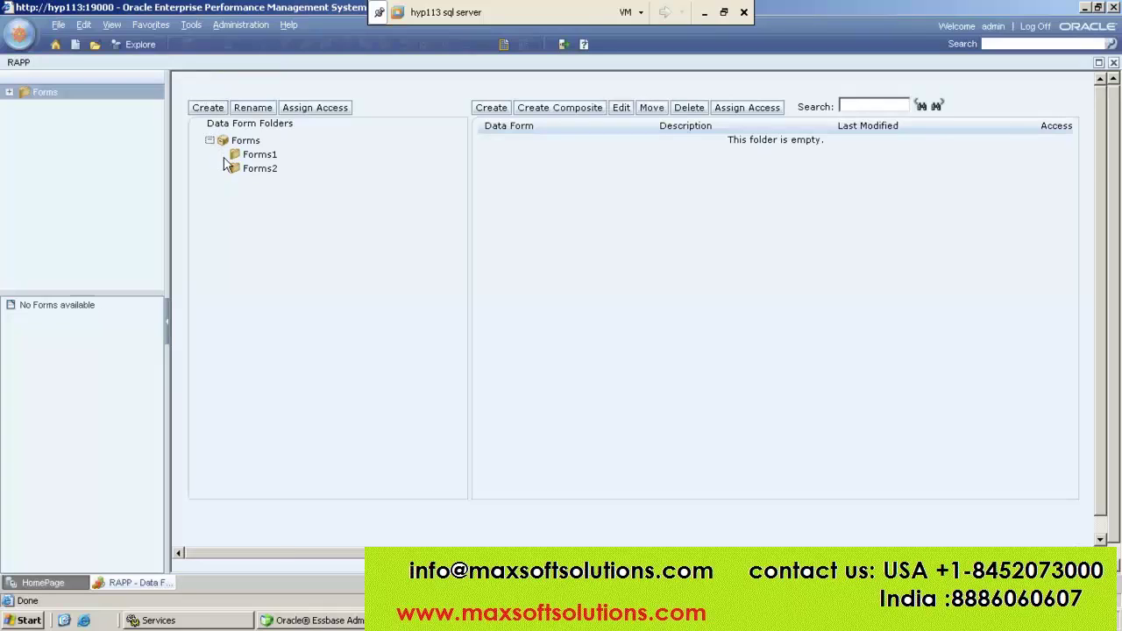
# Create a data form in the Forms2 folder, named Shares Form, with plan type Plan1
pyautogui.click(263, 169)
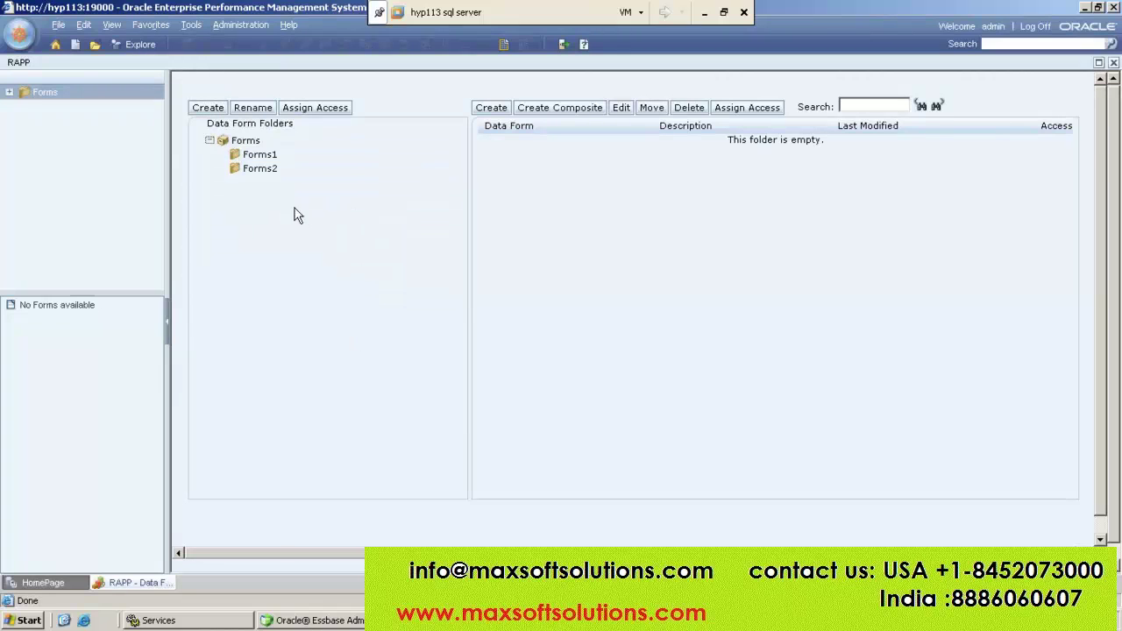
pyautogui.click(272, 173)
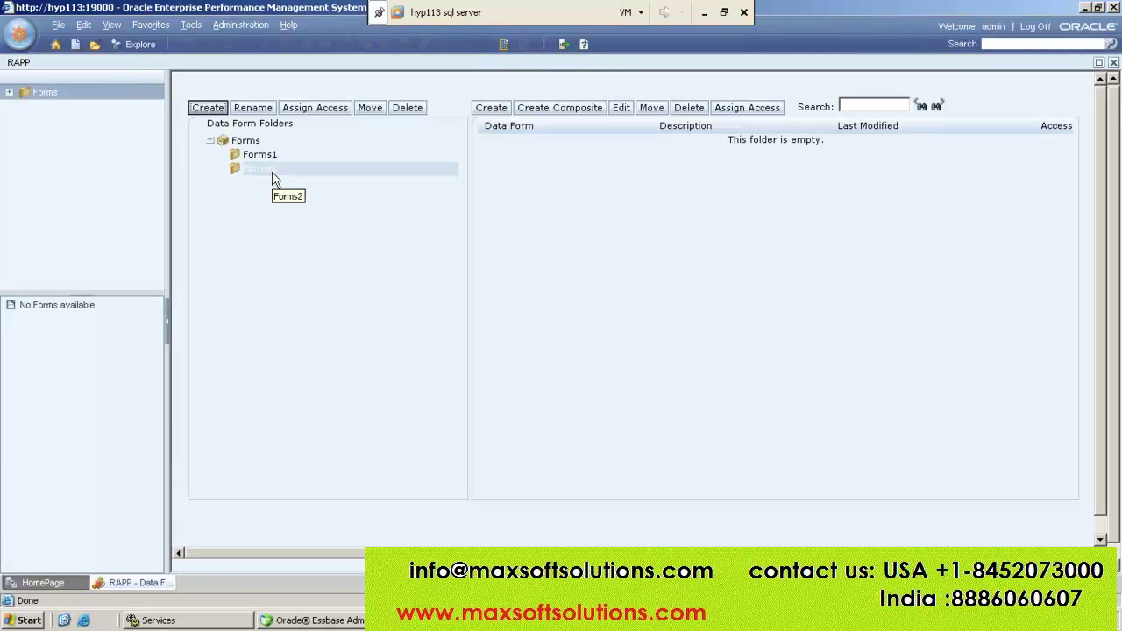
pyautogui.click(492, 108)
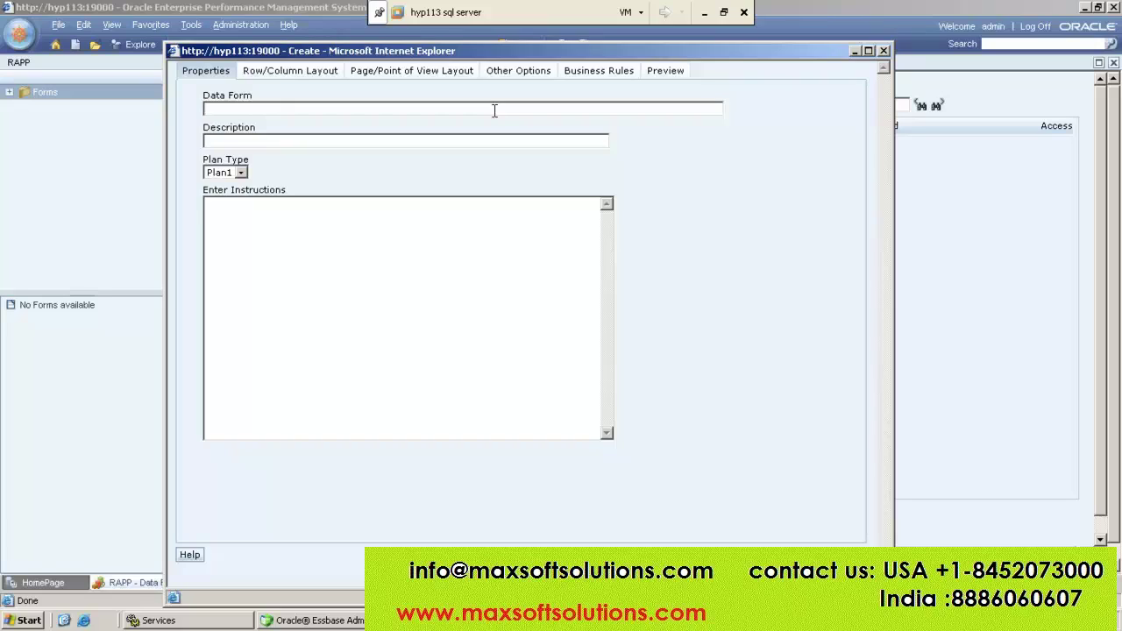
pyautogui.write('Shares Form')
pyautogui.click(244, 174)
pyautogui.click(244, 174)
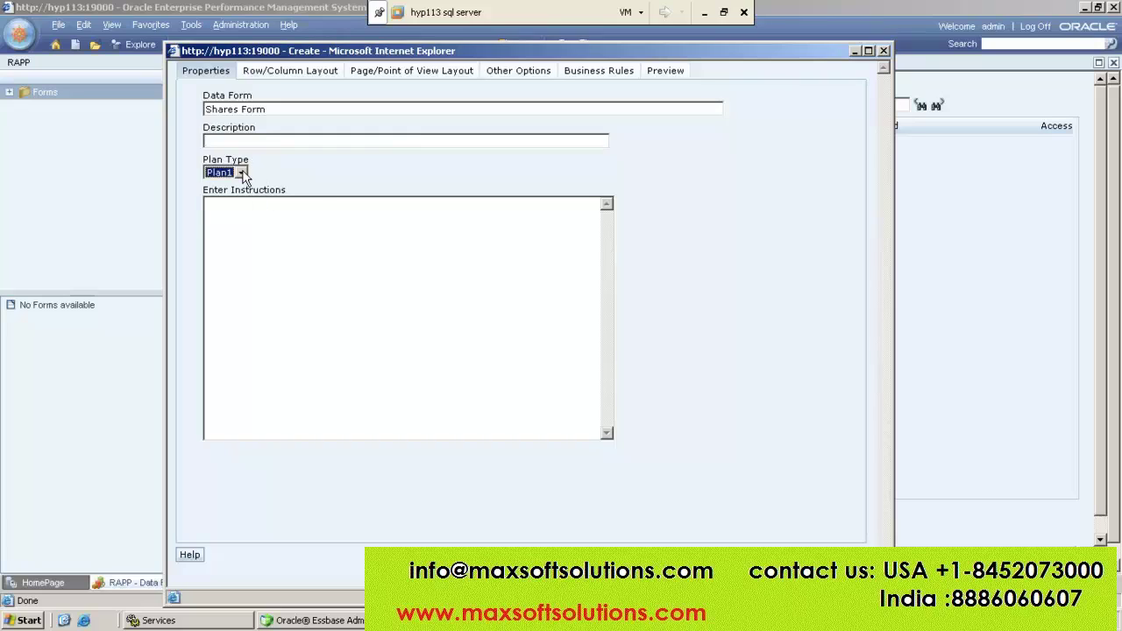
pyautogui.click(260, 214)
# Set Period as the first column dimension, with YearTotal and its descendants, Descendants (inc), as members
pyautogui.click(263, 74)
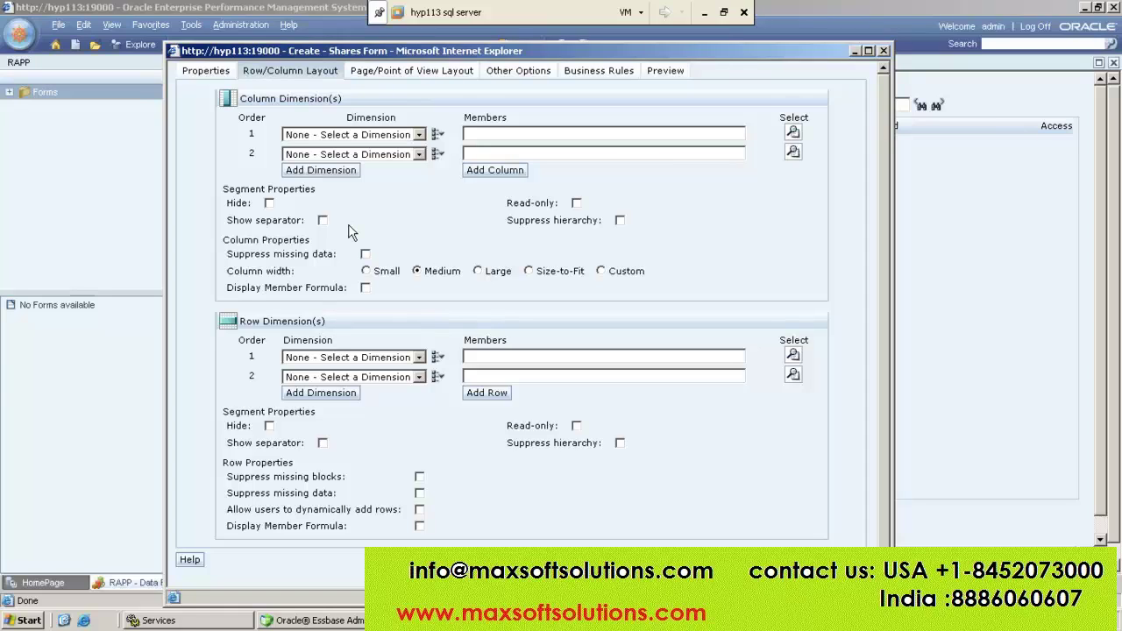
pyautogui.click(419, 135)
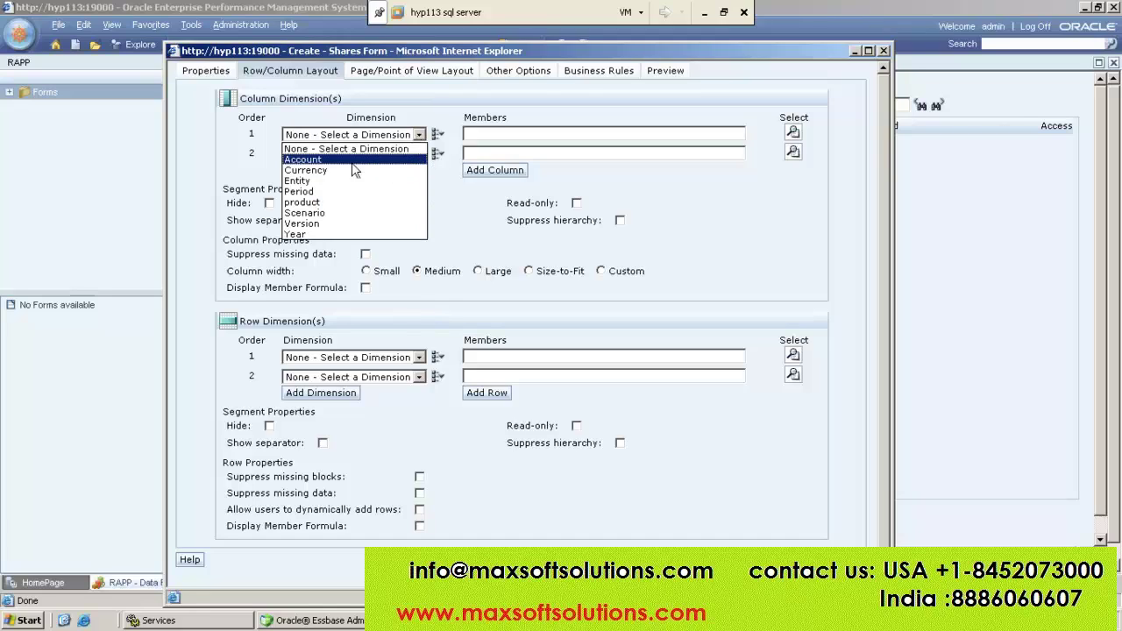
pyautogui.click(317, 192)
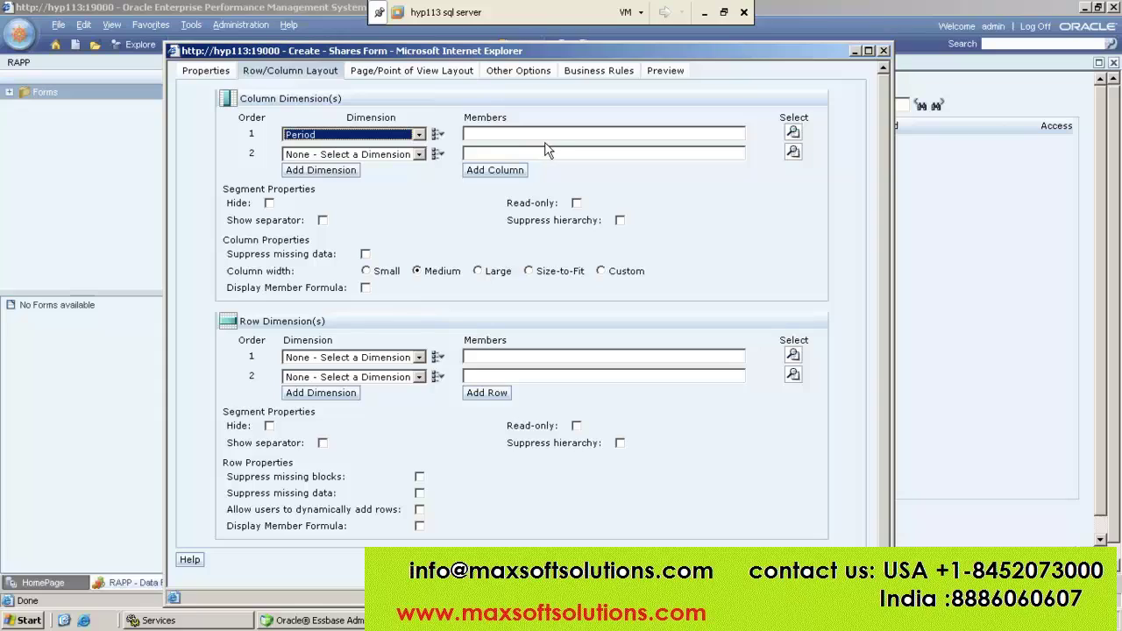
pyautogui.click(794, 134)
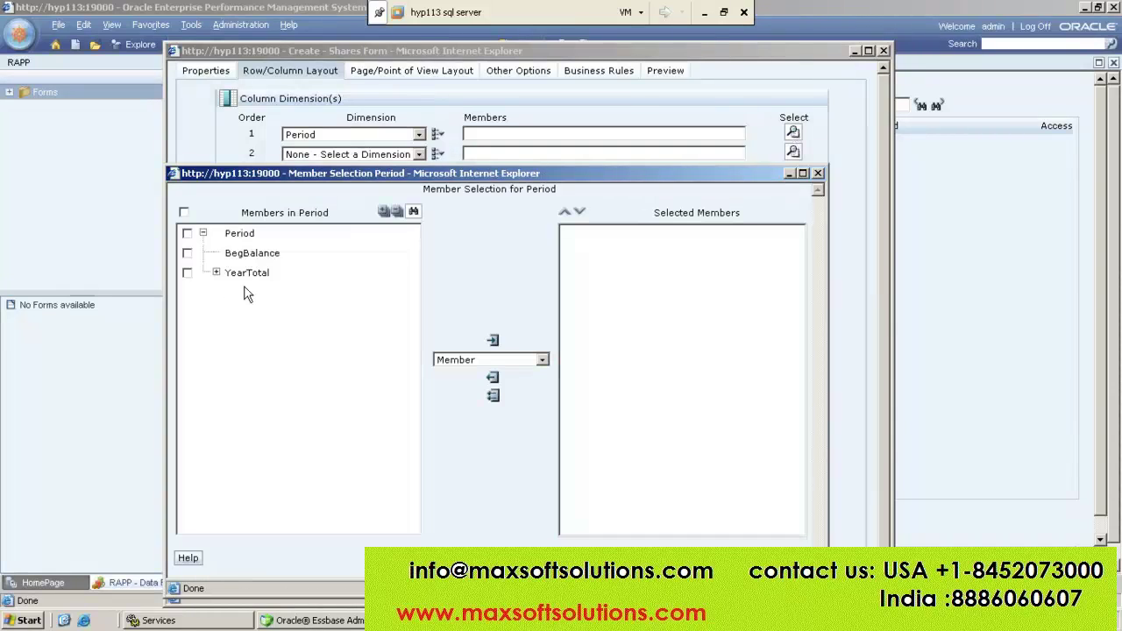
pyautogui.click(187, 272)
pyautogui.click(216, 272)
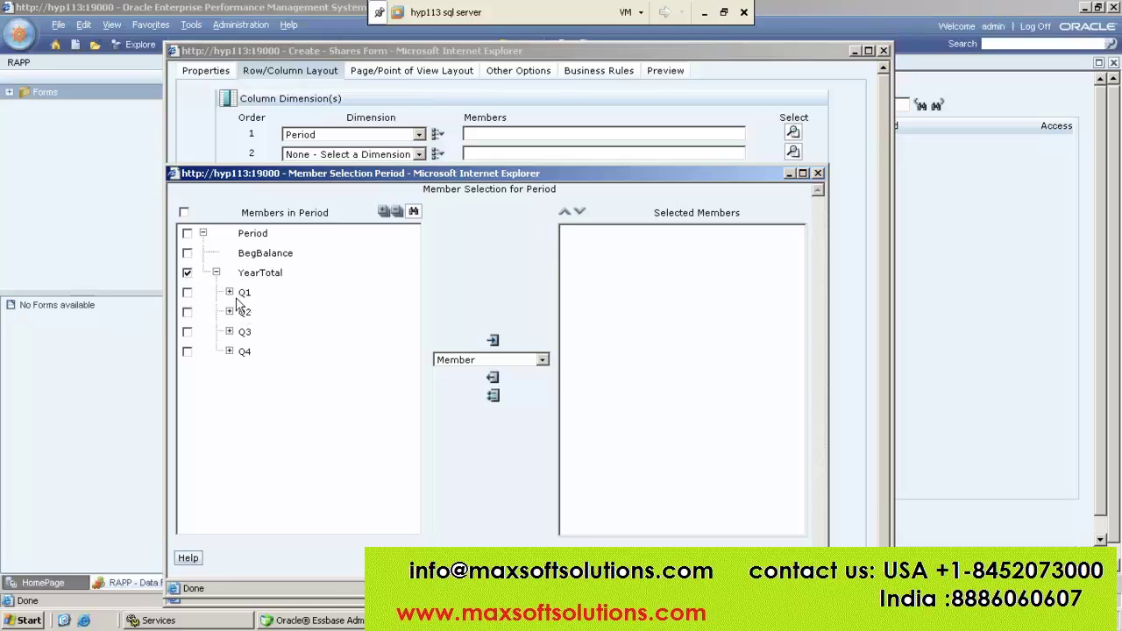
pyautogui.click(229, 292)
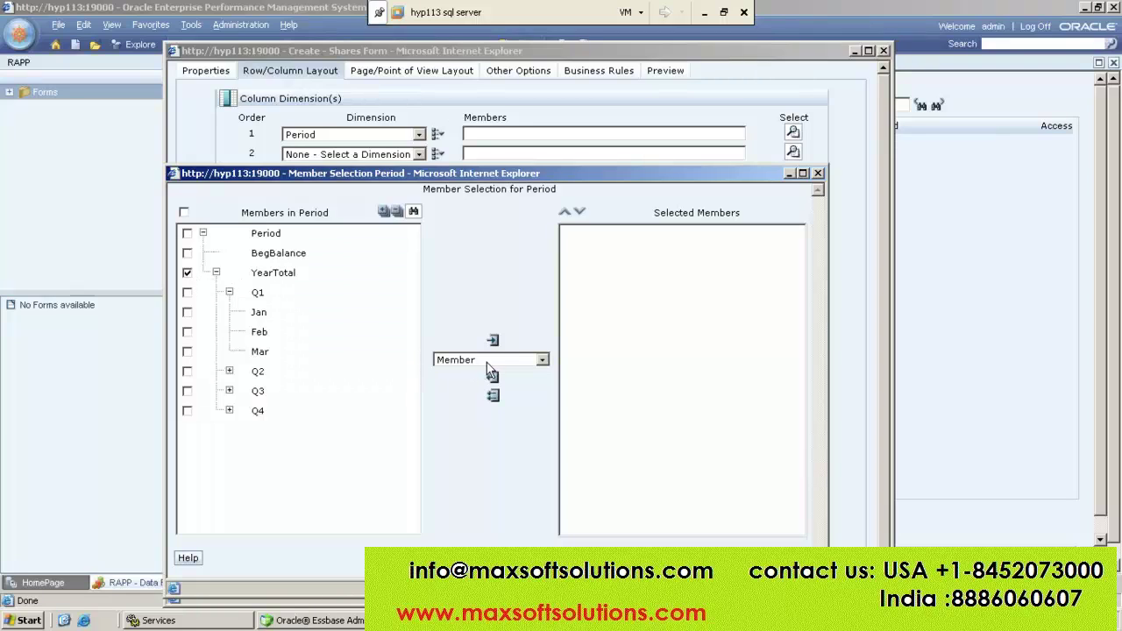
pyautogui.click(537, 361)
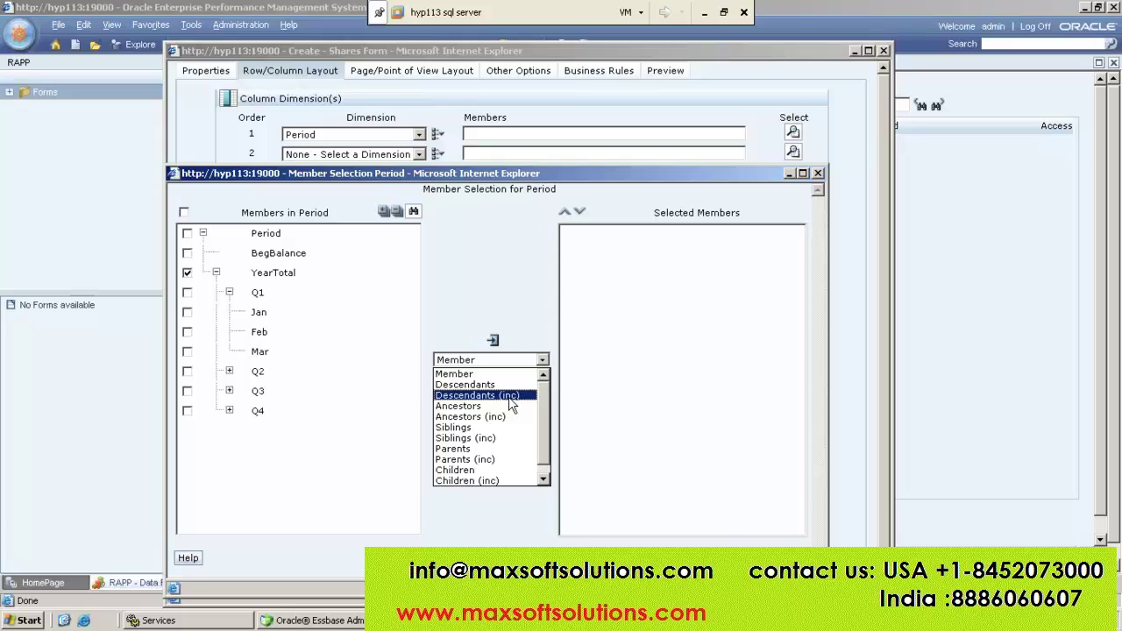
pyautogui.click(511, 396)
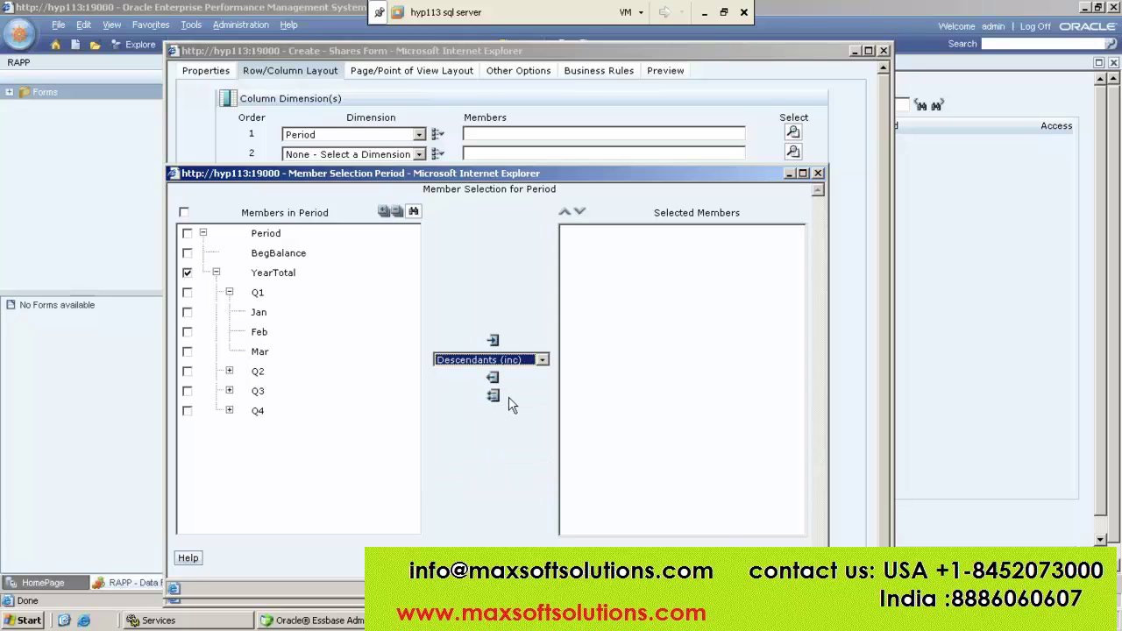
pyautogui.click(493, 341)
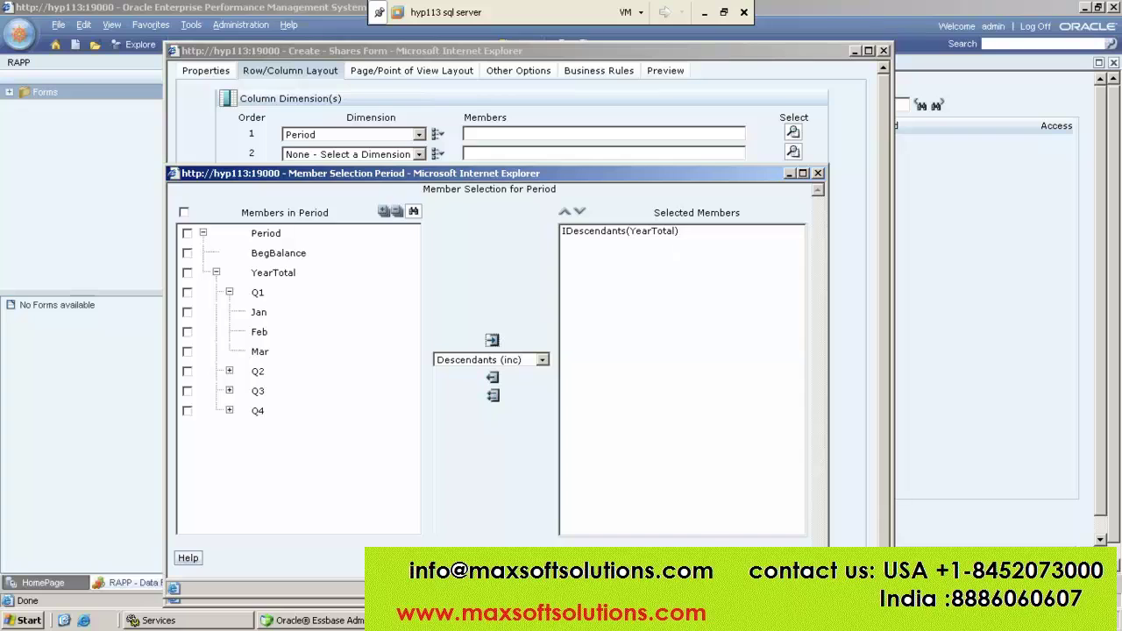
pyautogui.click(736, 558)
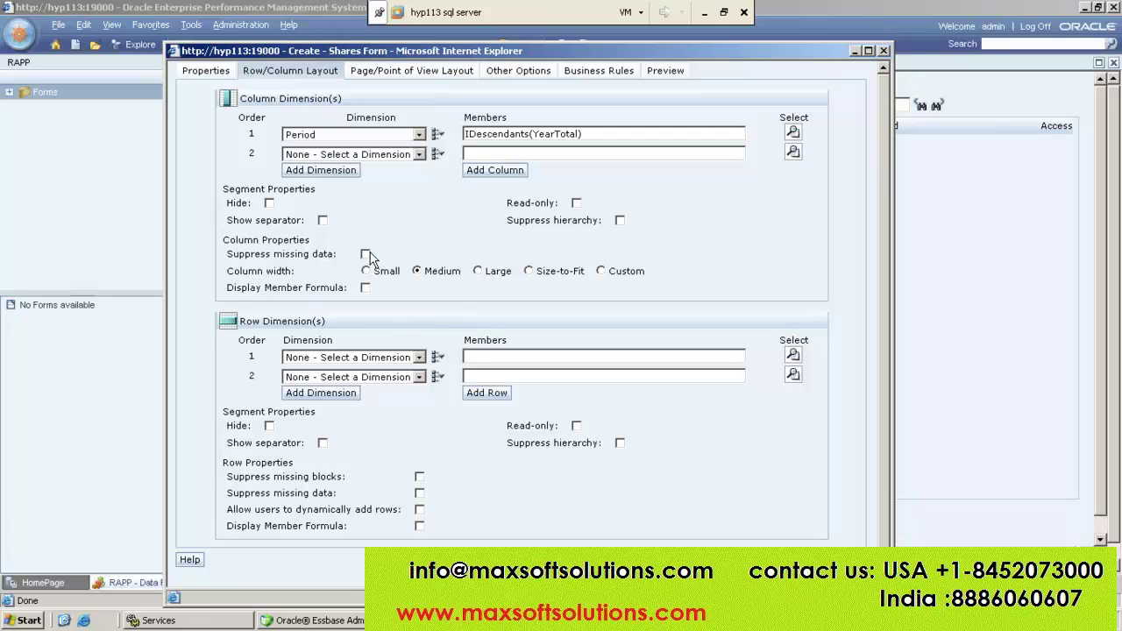
# Set Entity as the first row dimension, with the Entity member and its descendants, Descendants (inc), as members
pyautogui.click(419, 358)
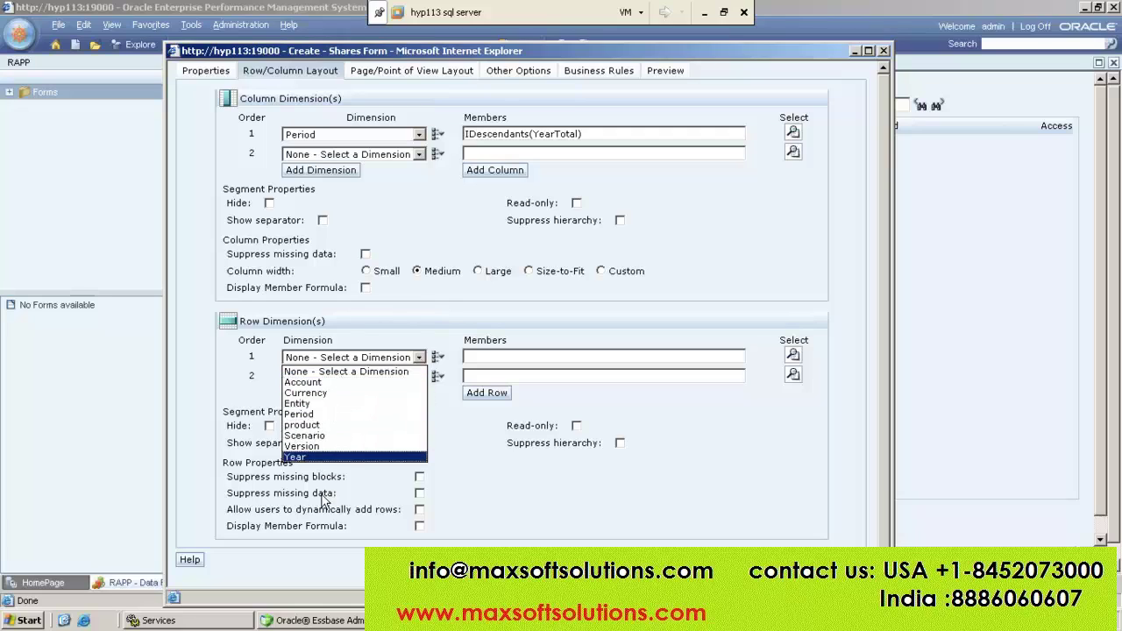
pyautogui.click(298, 404)
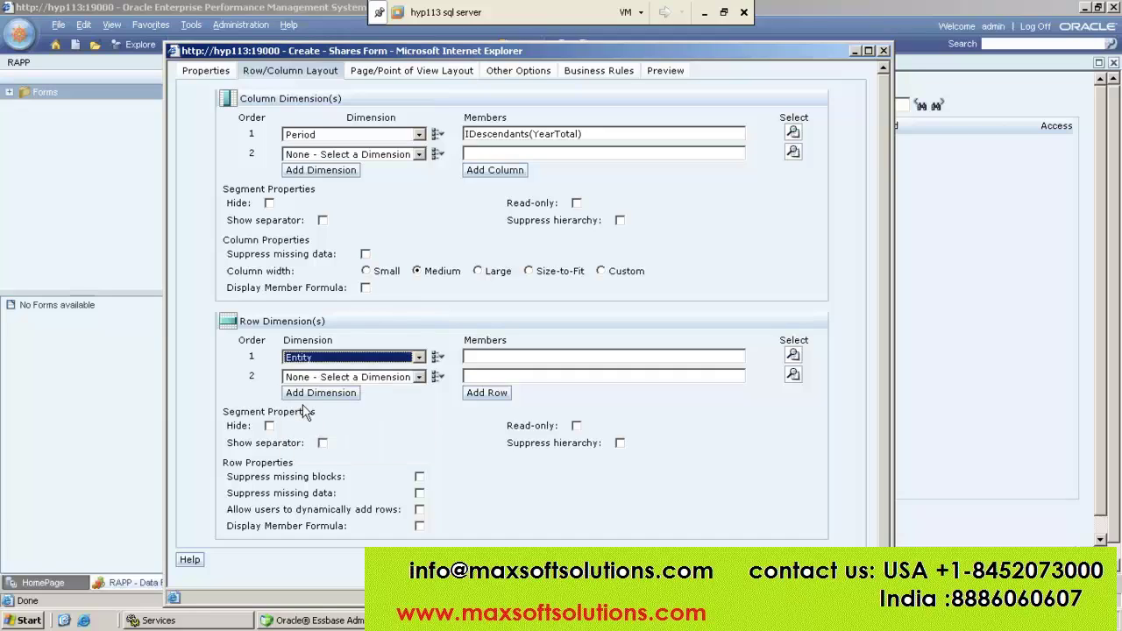
pyautogui.click(795, 358)
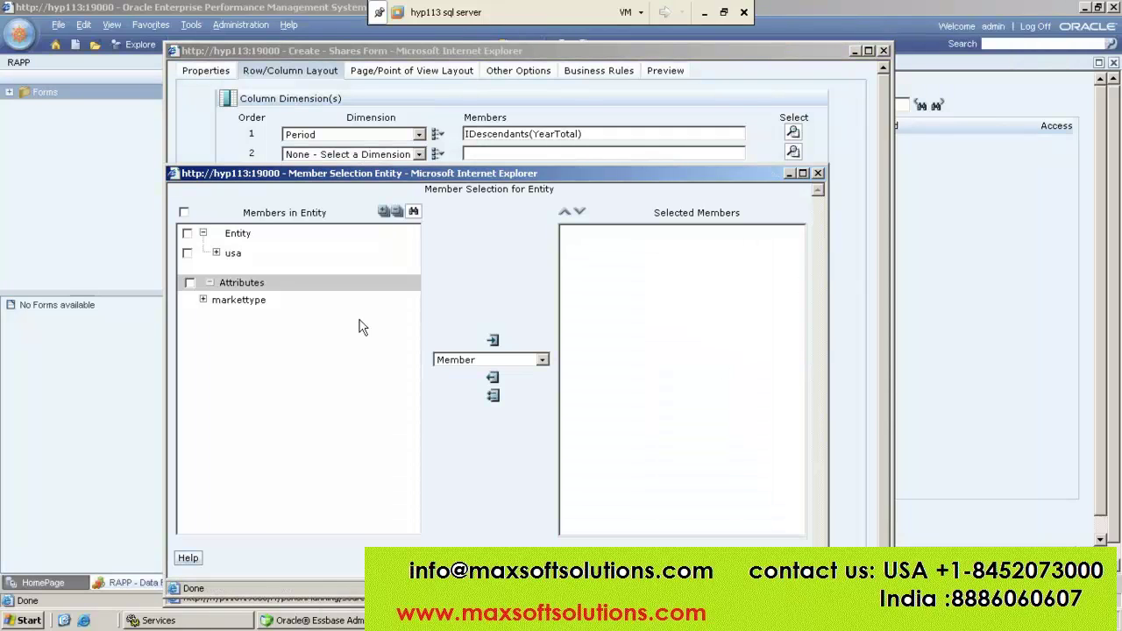
pyautogui.click(189, 234)
pyautogui.click(187, 234)
pyautogui.click(542, 359)
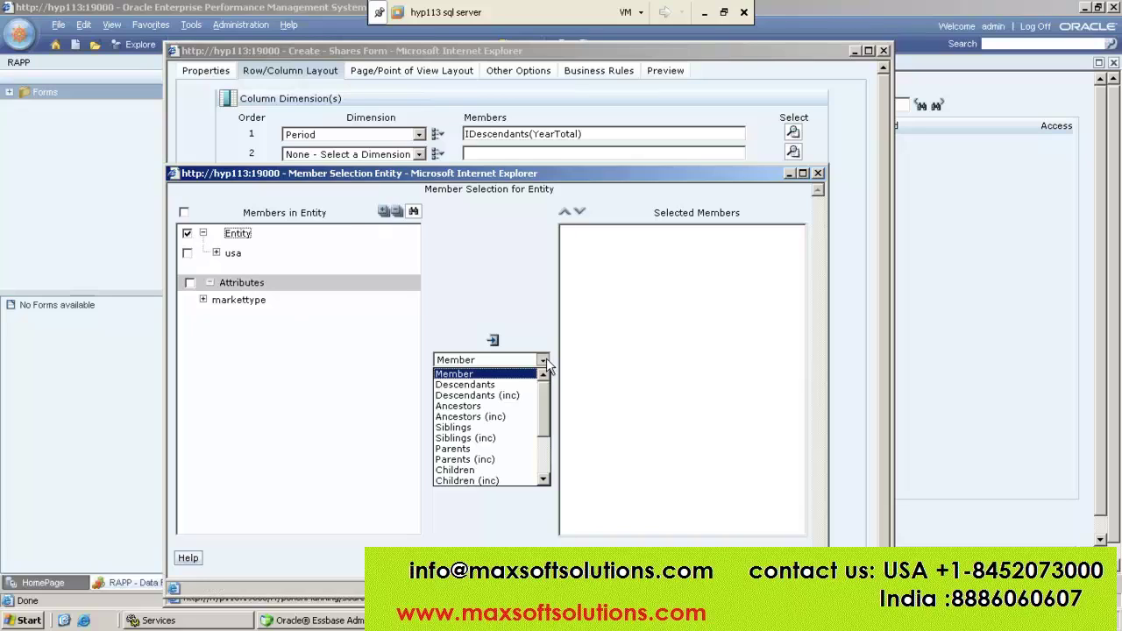
pyautogui.click(523, 397)
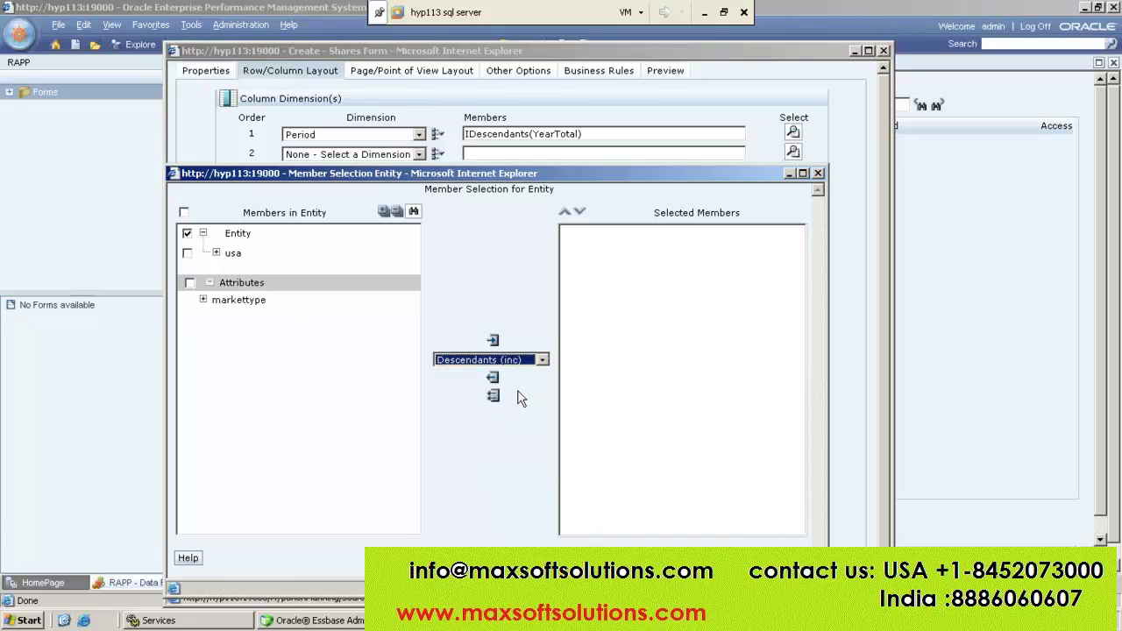
pyautogui.click(492, 341)
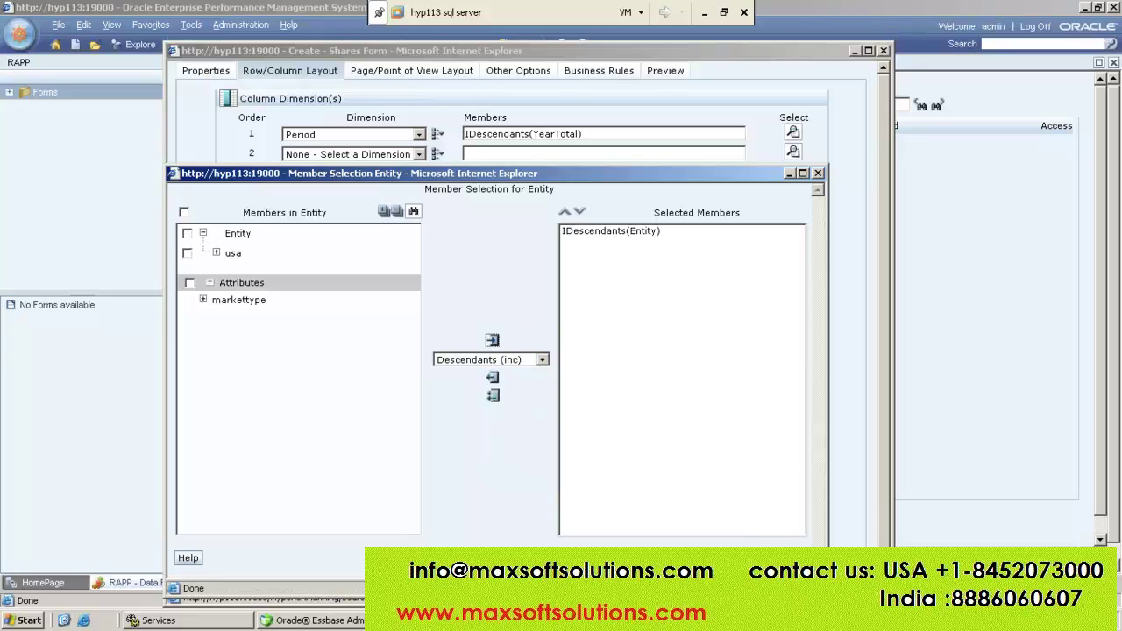
pyautogui.click(749, 559)
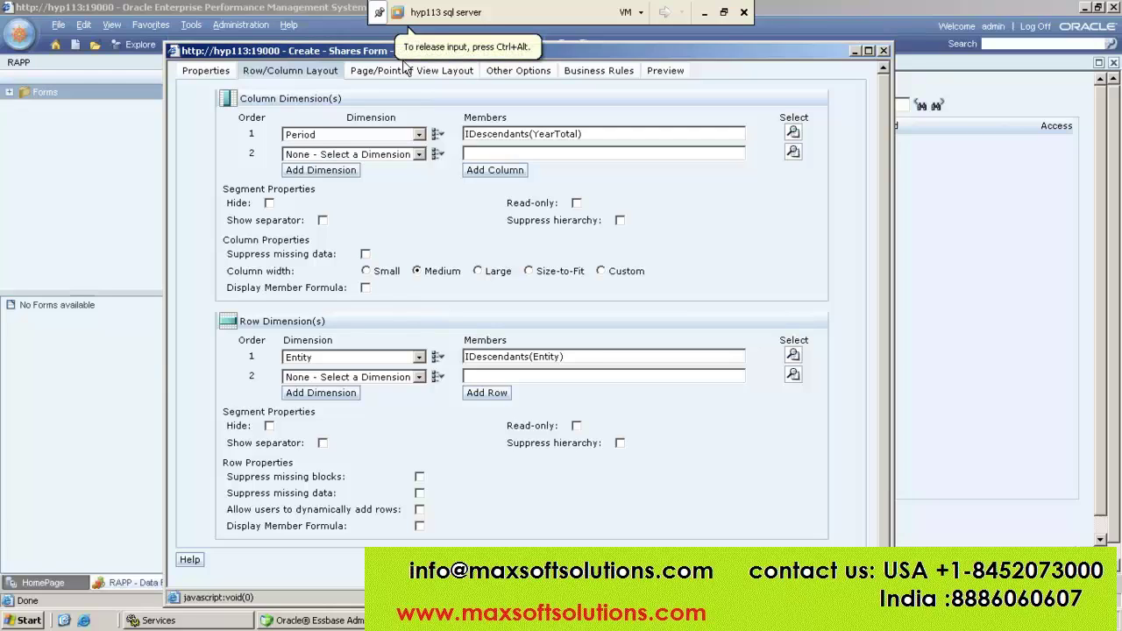
# Set product as the first page dimension, with computer, mouse and keyboard as members
pyautogui.click(380, 77)
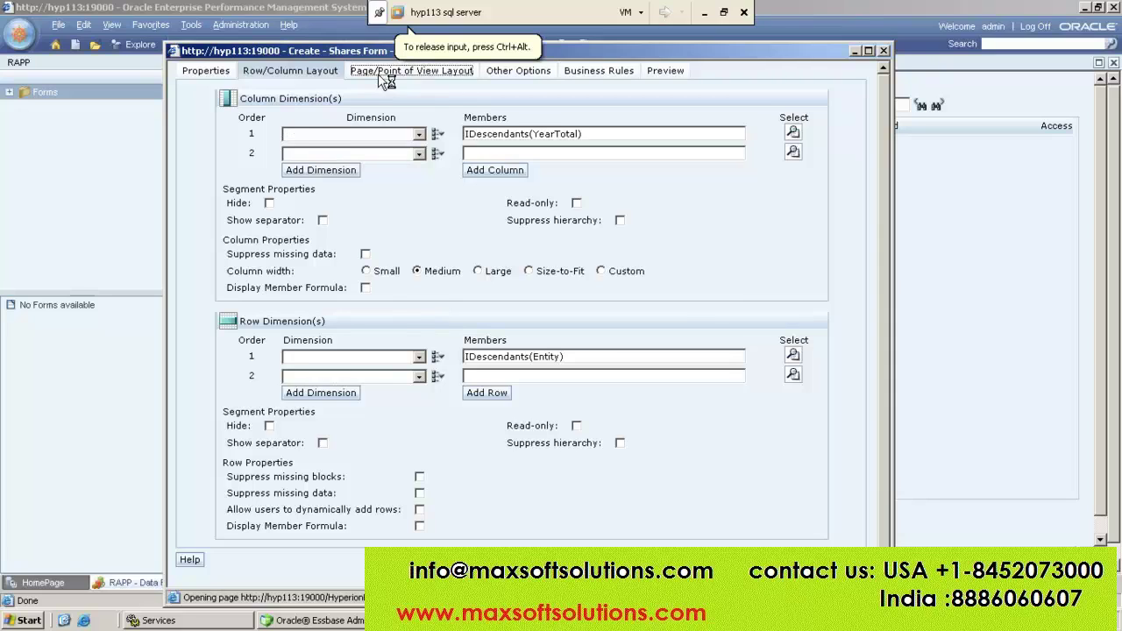
pyautogui.click(378, 132)
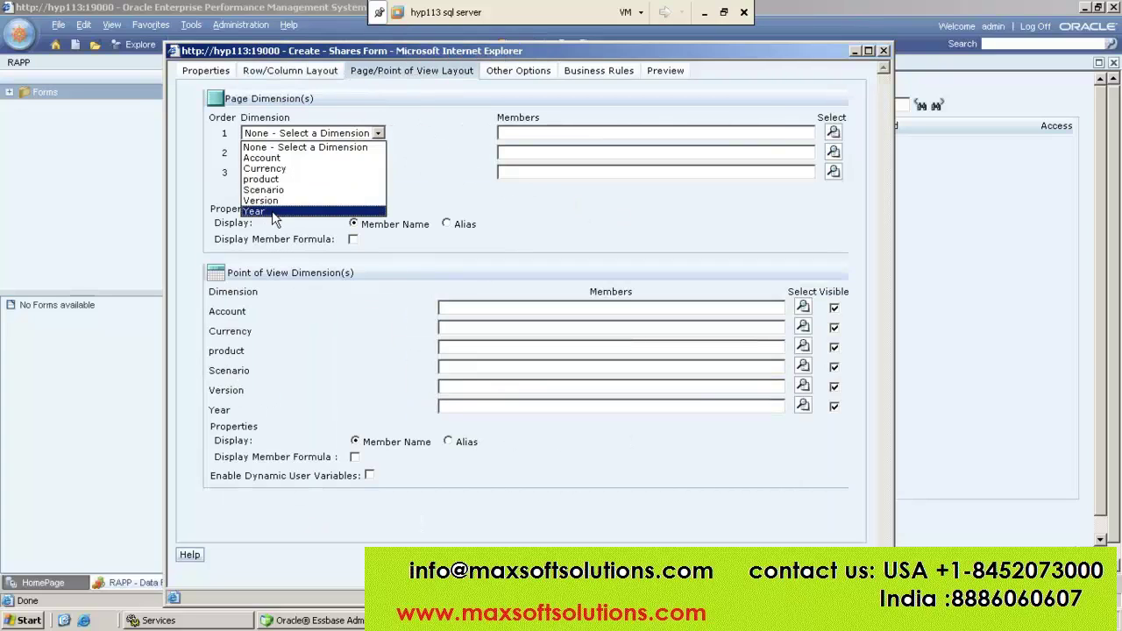
pyautogui.click(262, 180)
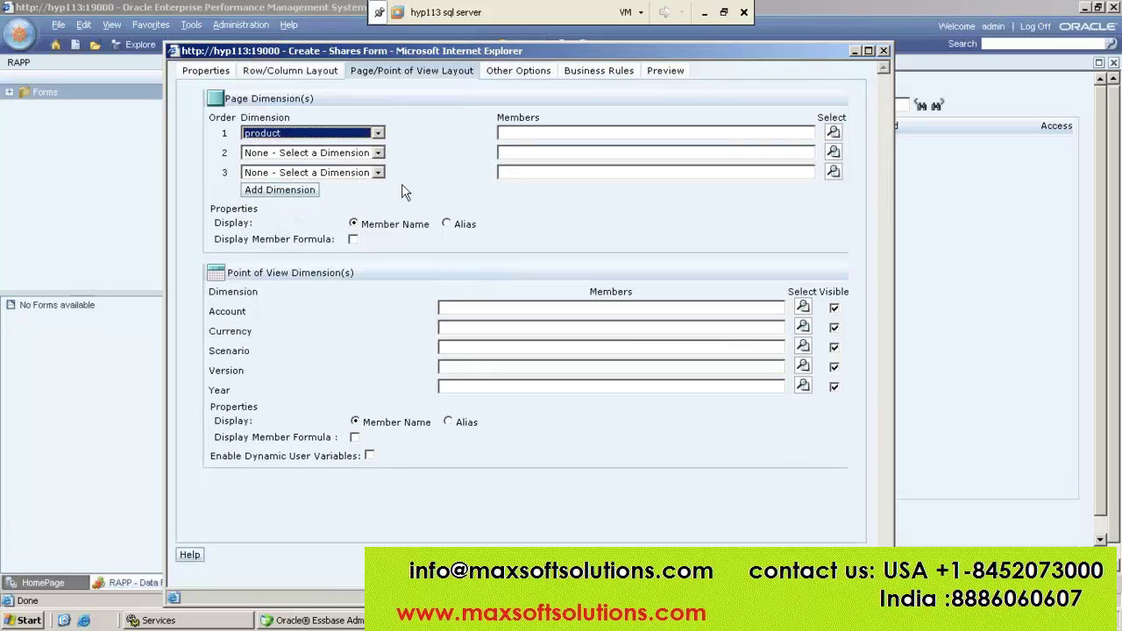
pyautogui.click(377, 133)
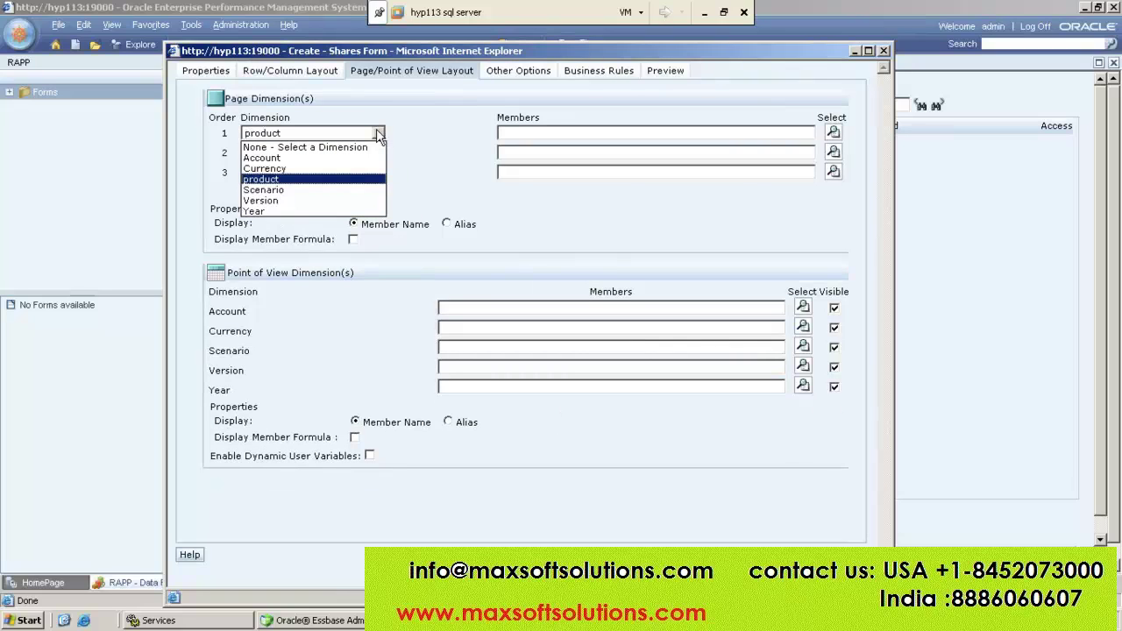
pyautogui.click(280, 182)
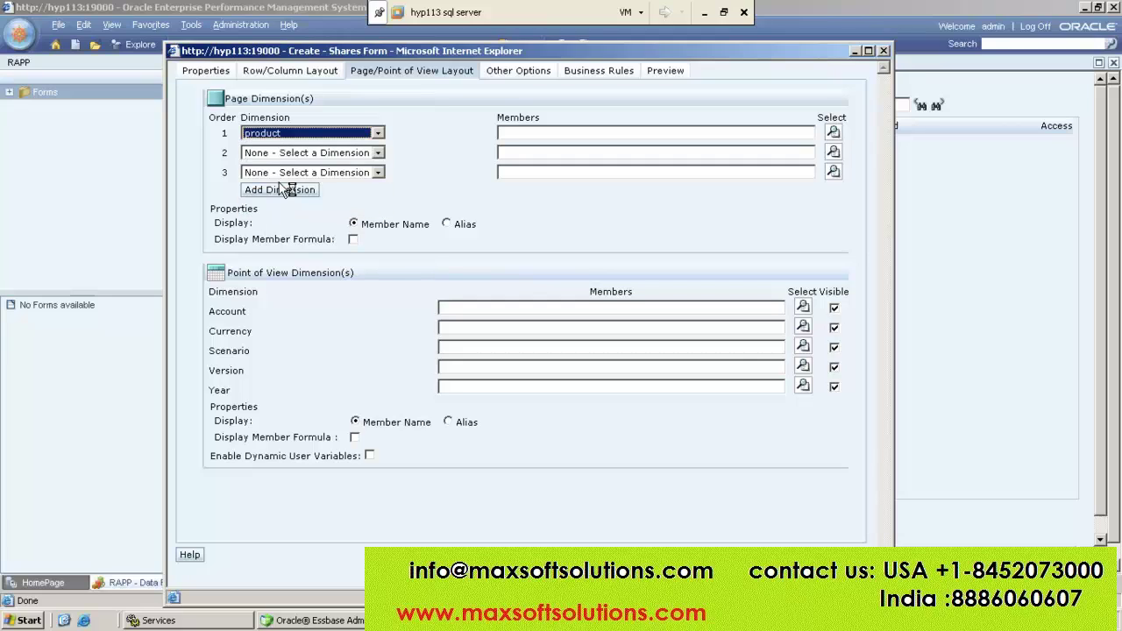
pyautogui.click(832, 134)
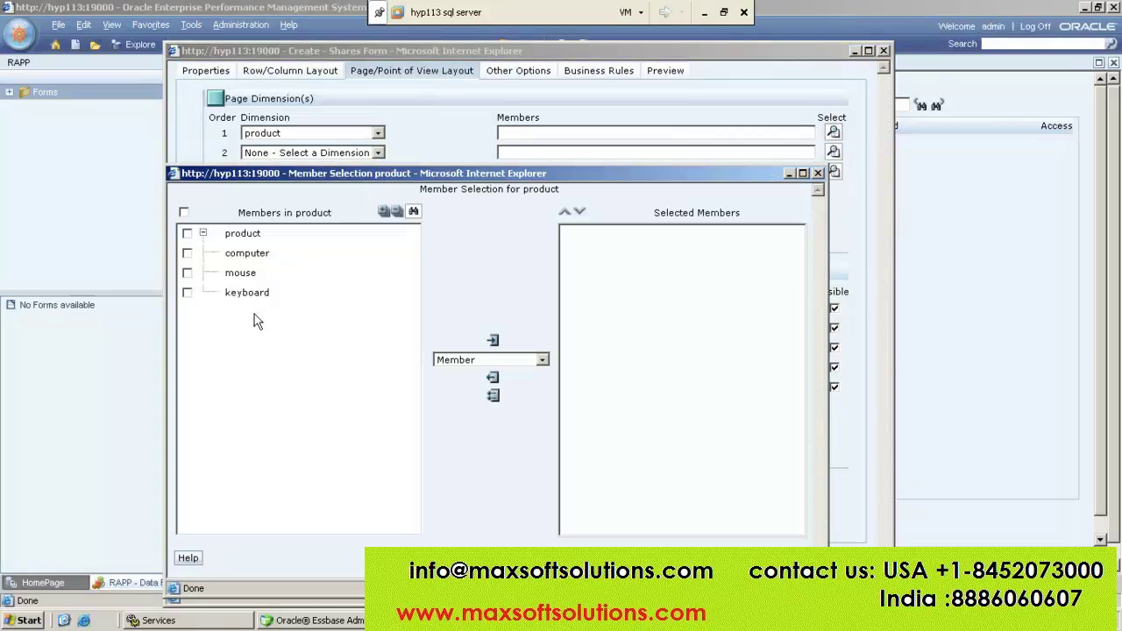
pyautogui.click(246, 253)
pyautogui.click(241, 272)
pyautogui.click(247, 291)
pyautogui.click(493, 341)
pyautogui.click(727, 522)
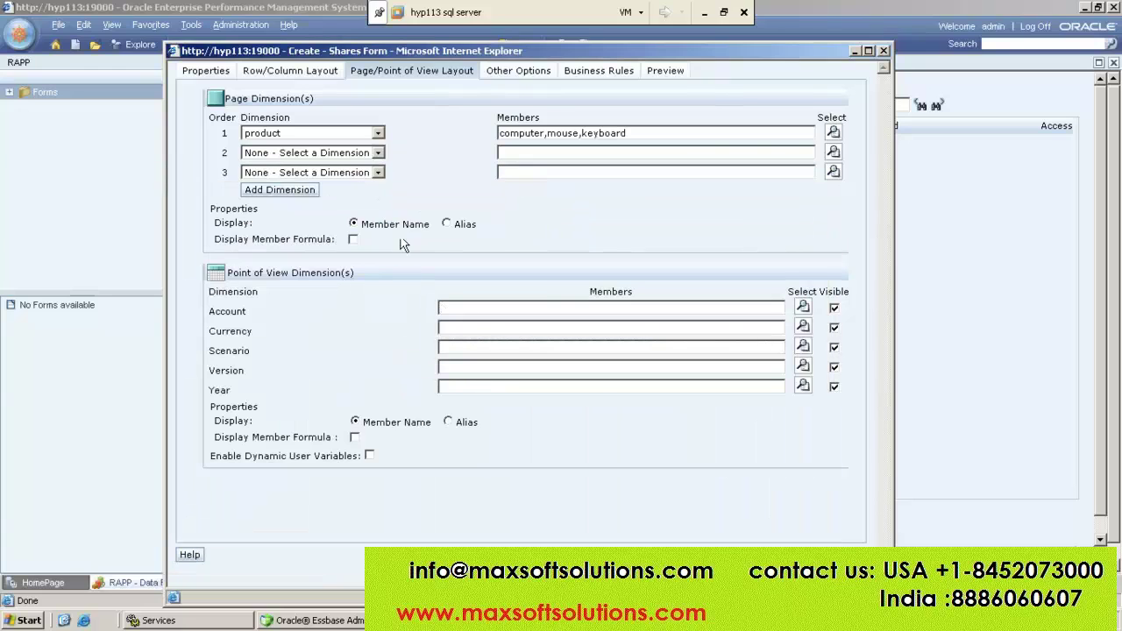
# Set Scenario as the second page dimension, with Current, budget and forecast as members
pyautogui.click(377, 153)
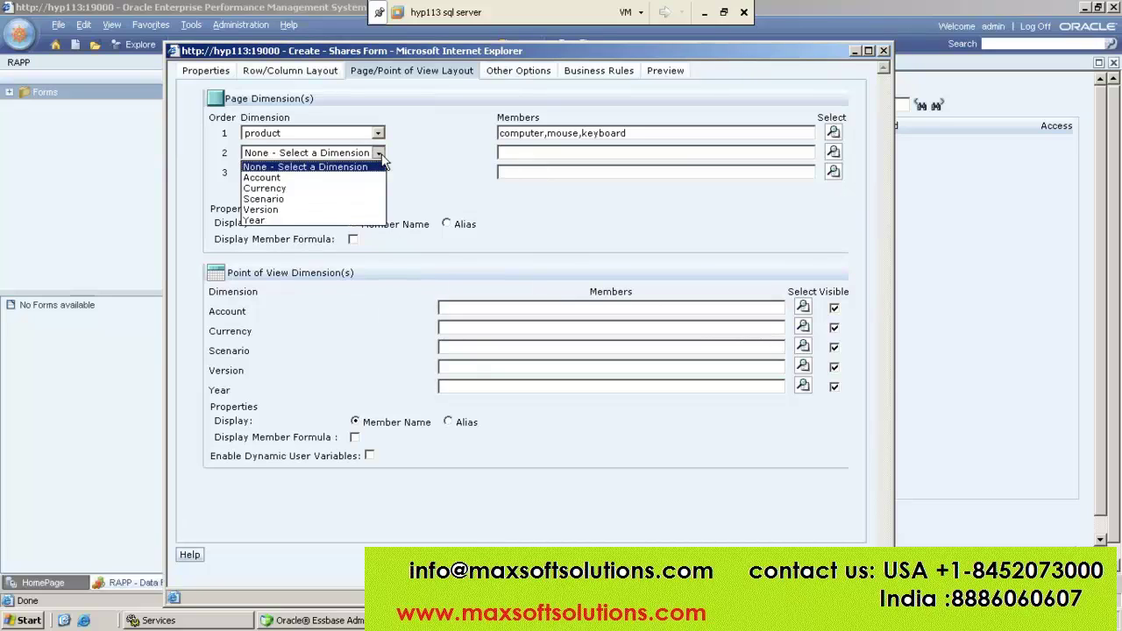
pyautogui.click(344, 199)
pyautogui.click(833, 151)
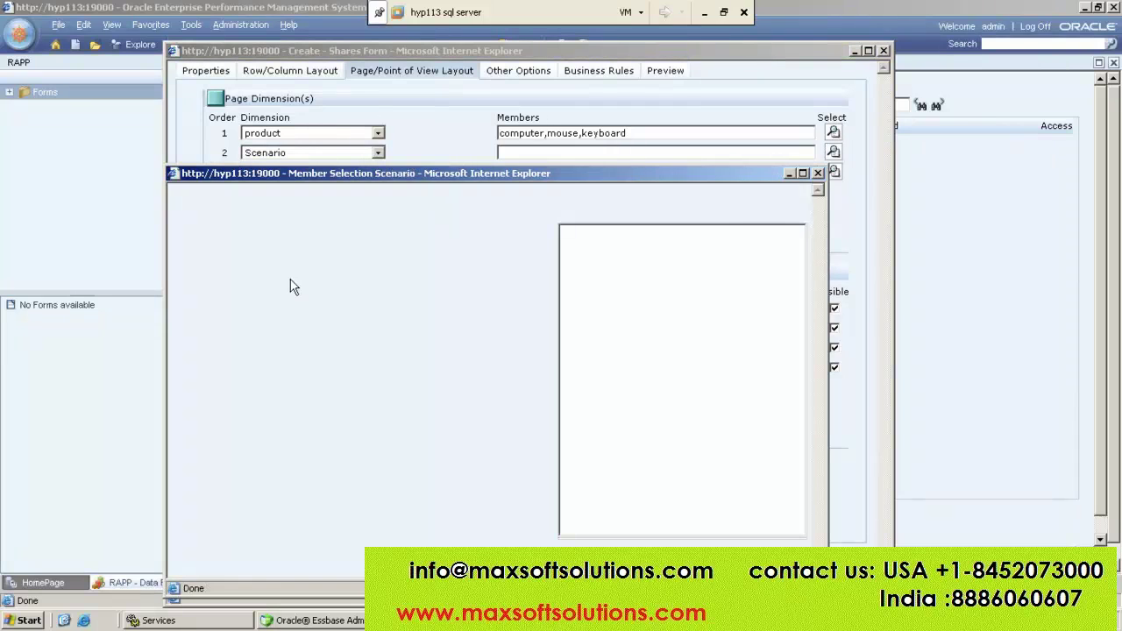
pyautogui.click(243, 253)
pyautogui.click(249, 273)
pyautogui.click(244, 293)
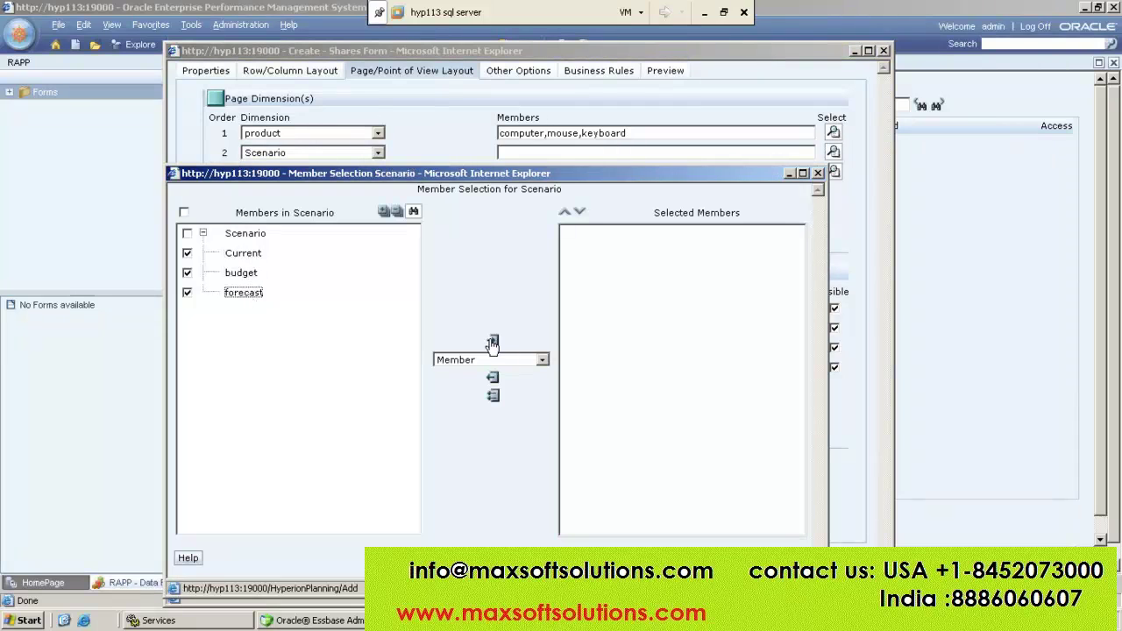
pyautogui.click(492, 341)
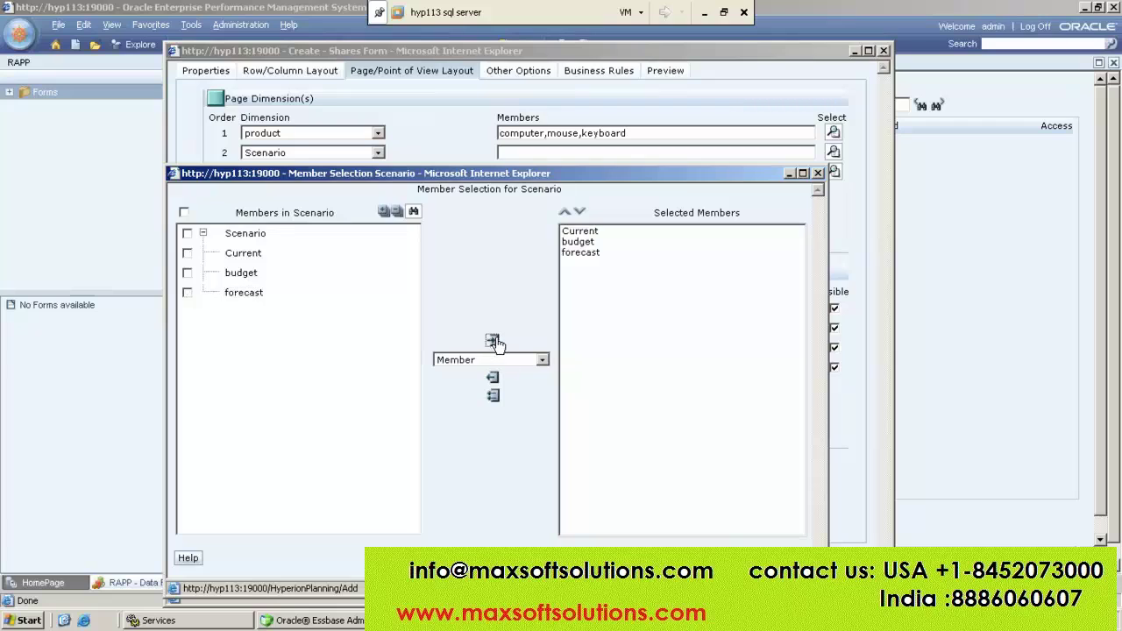
pyautogui.click(754, 557)
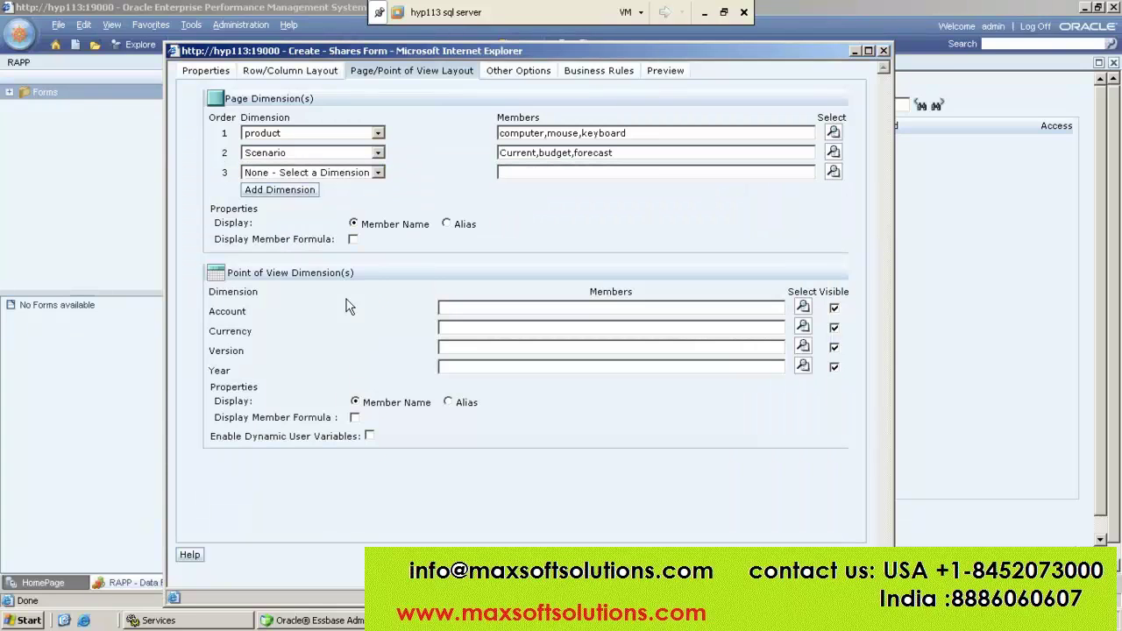
# Set Year as the third page dimension, with FY12, FY13, FY14, FY15 and FY16 as members
pyautogui.click(378, 173)
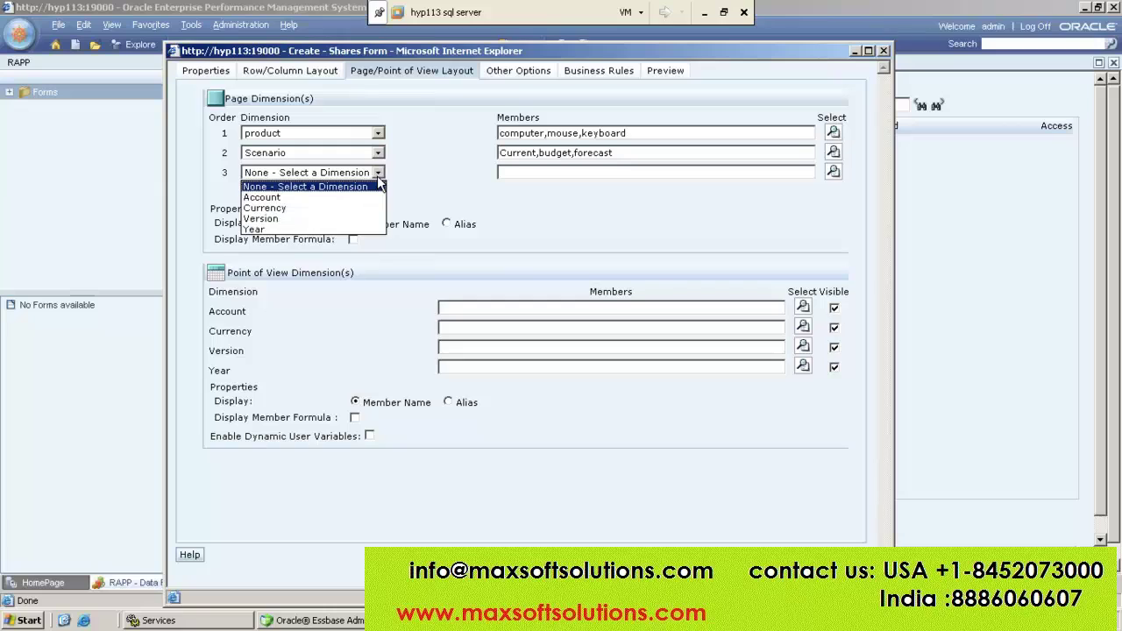
pyautogui.click(342, 229)
pyautogui.click(833, 174)
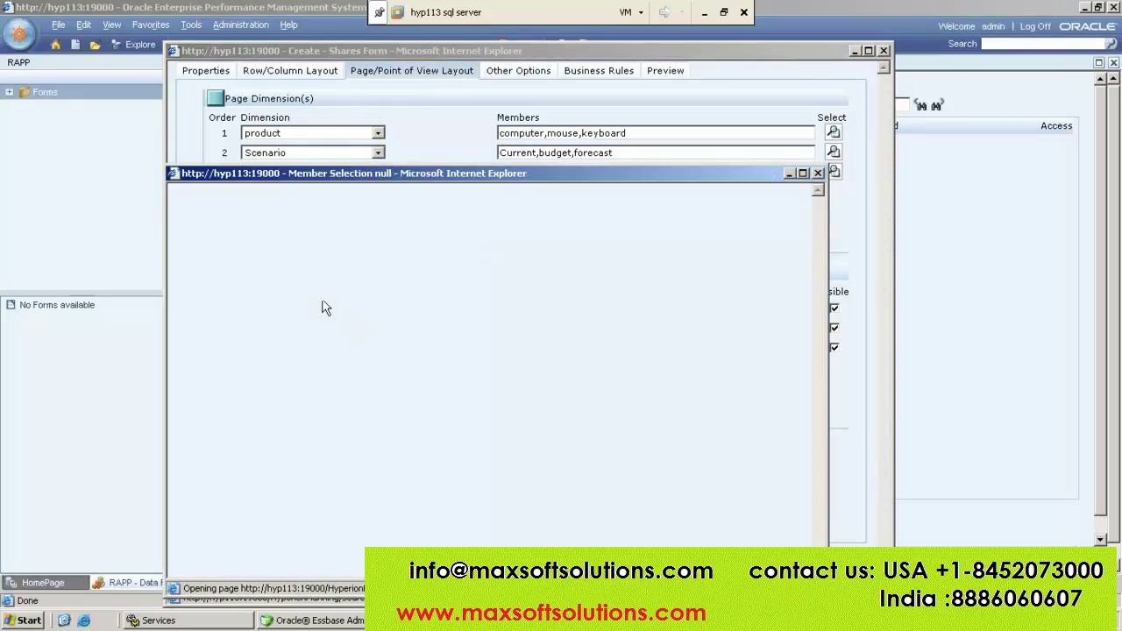
pyautogui.click(238, 254)
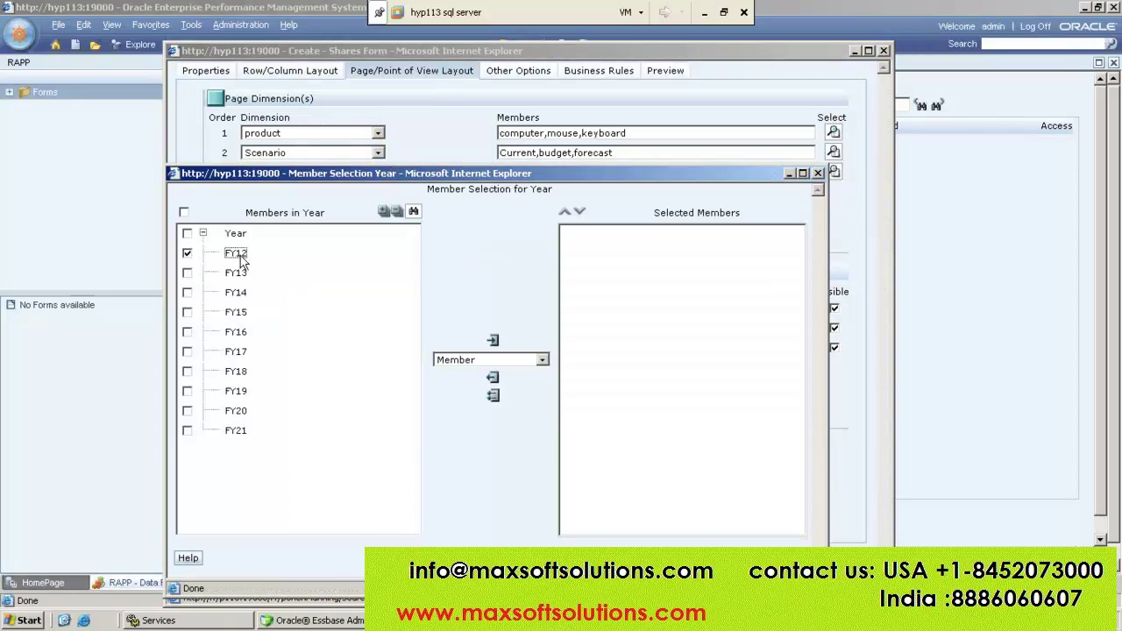
pyautogui.click(241, 275)
pyautogui.click(238, 293)
pyautogui.click(241, 312)
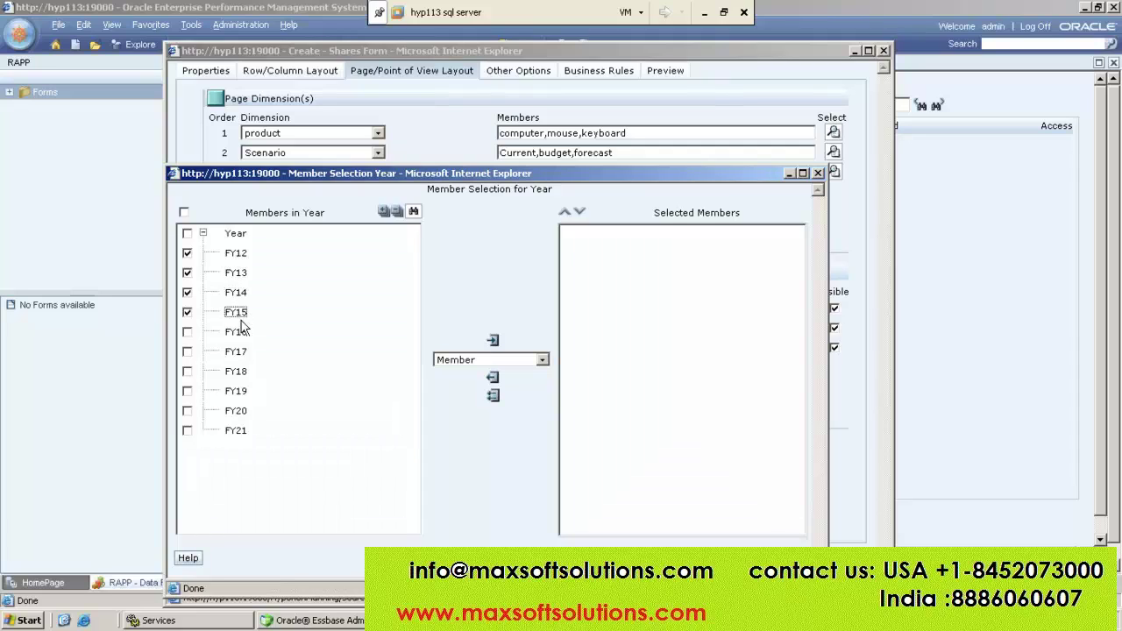
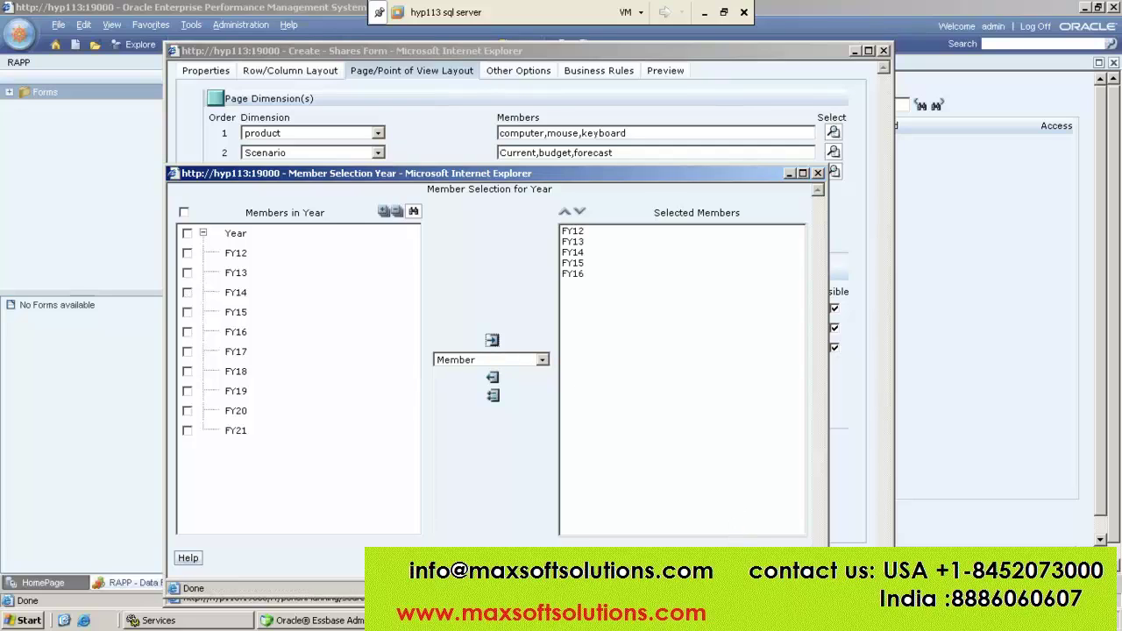
pyautogui.click(745, 558)
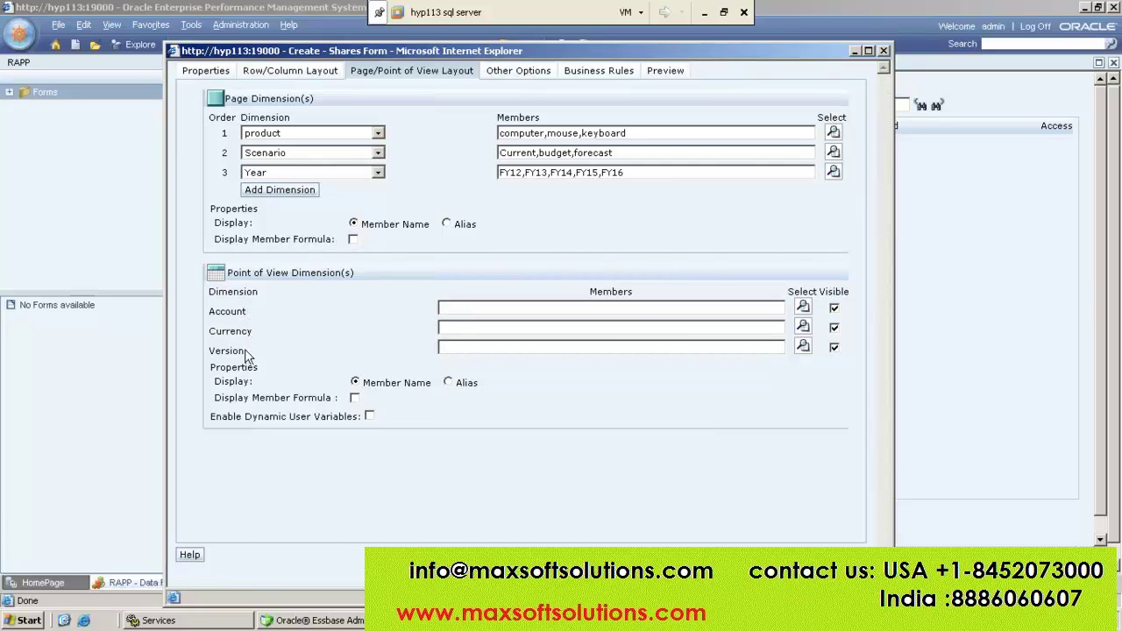
# Set shares as the Account point of view member, also trying to add sales as a second member
pyautogui.click(803, 306)
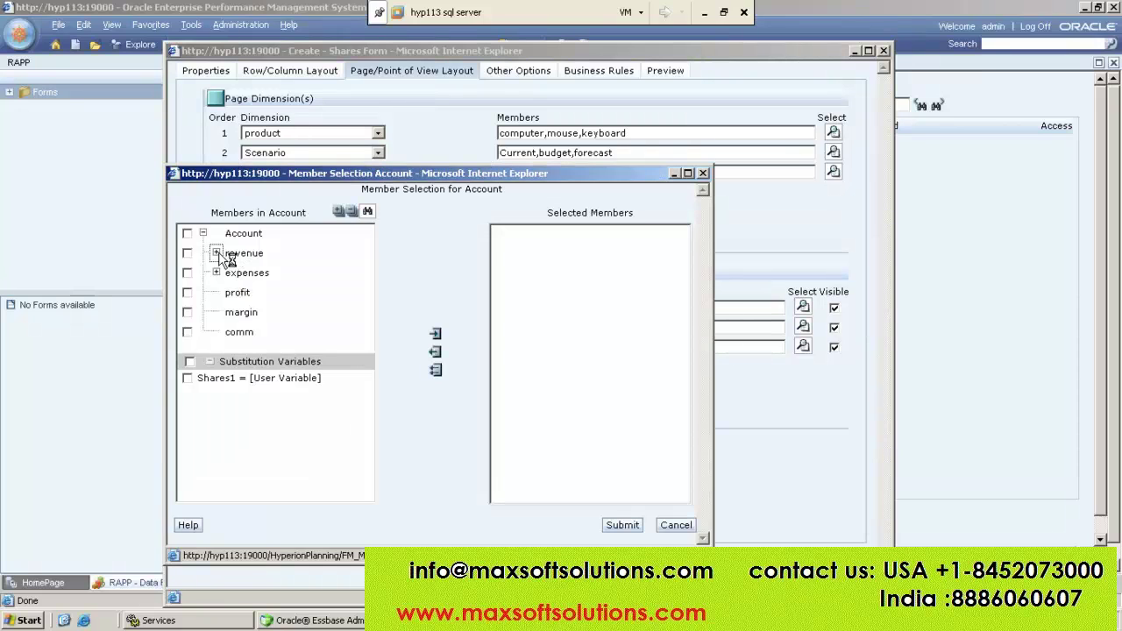
pyautogui.click(216, 253)
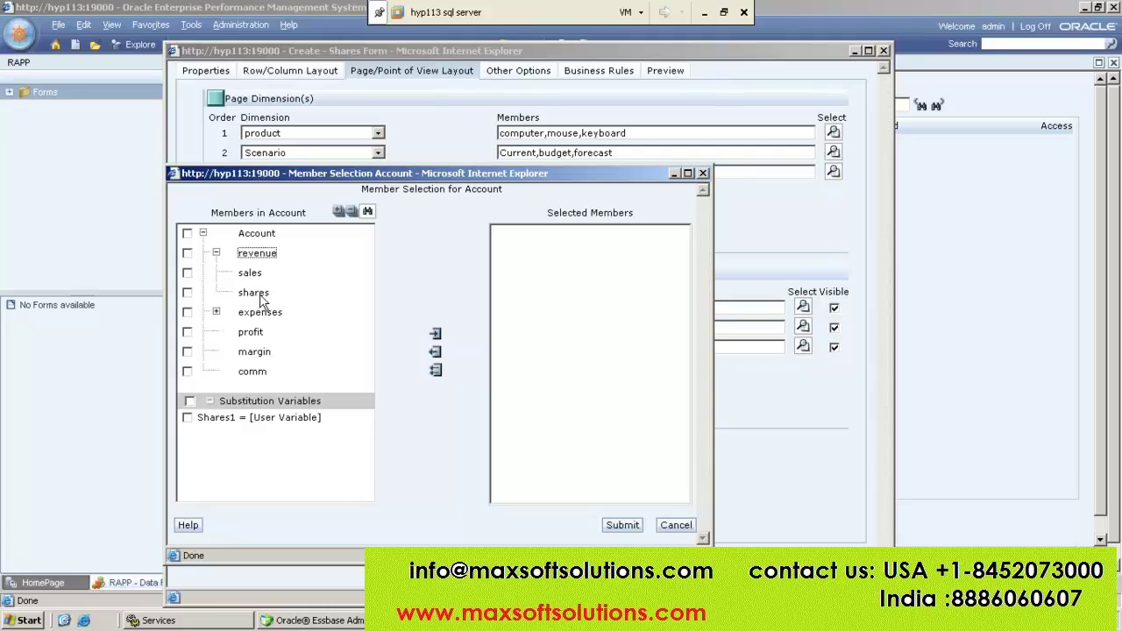
pyautogui.click(261, 300)
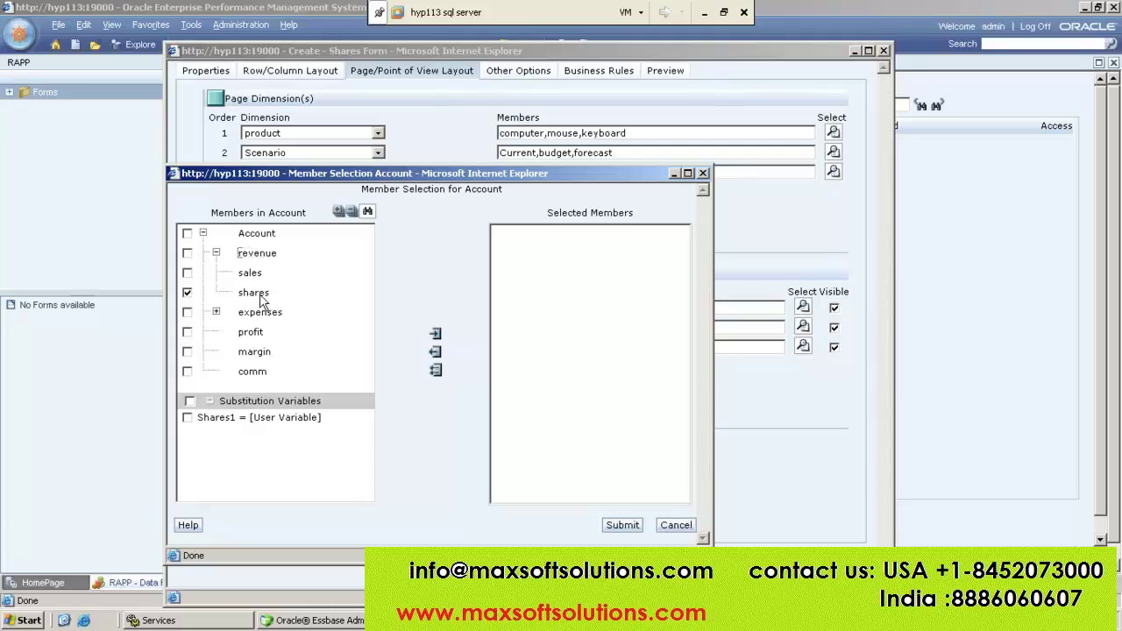
pyautogui.click(436, 336)
pyautogui.click(249, 274)
pyautogui.click(435, 334)
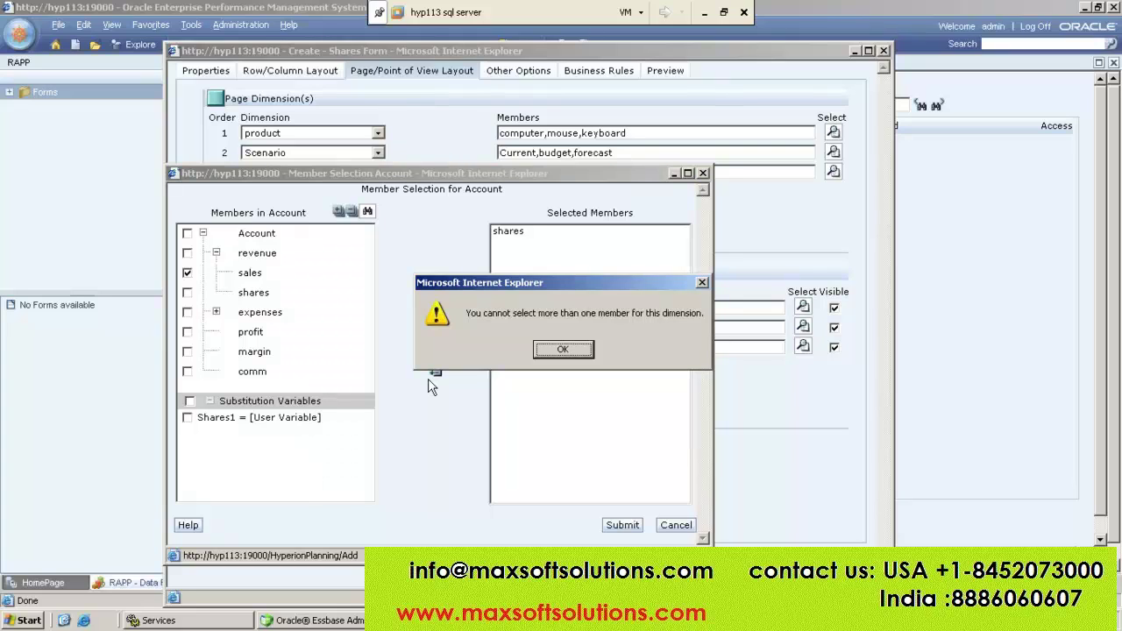
pyautogui.click(561, 350)
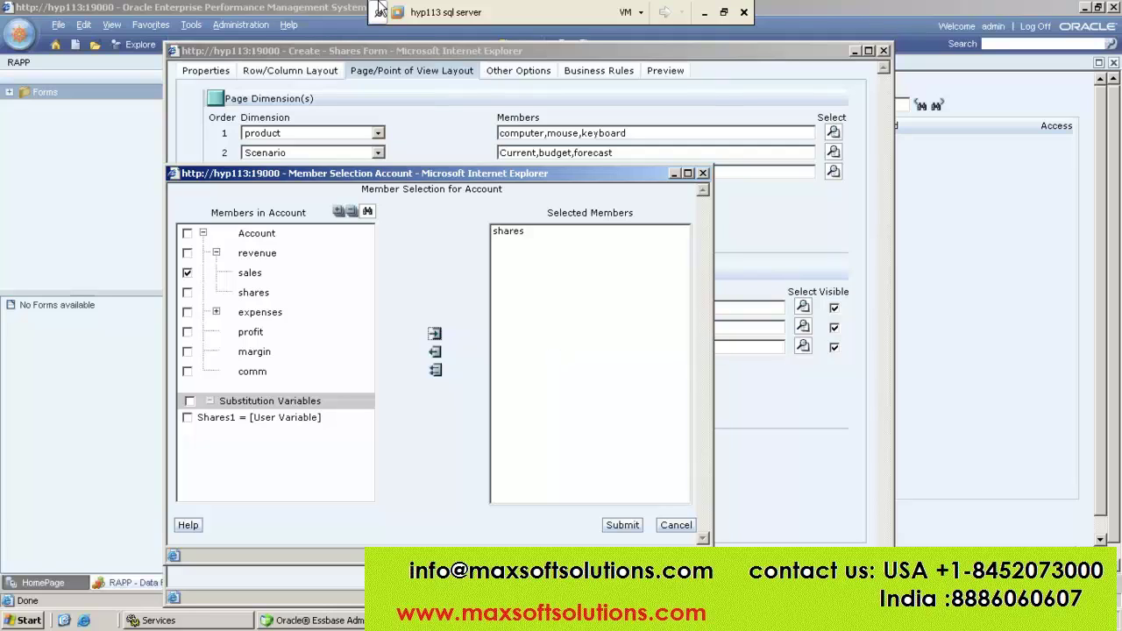
pyautogui.click(623, 524)
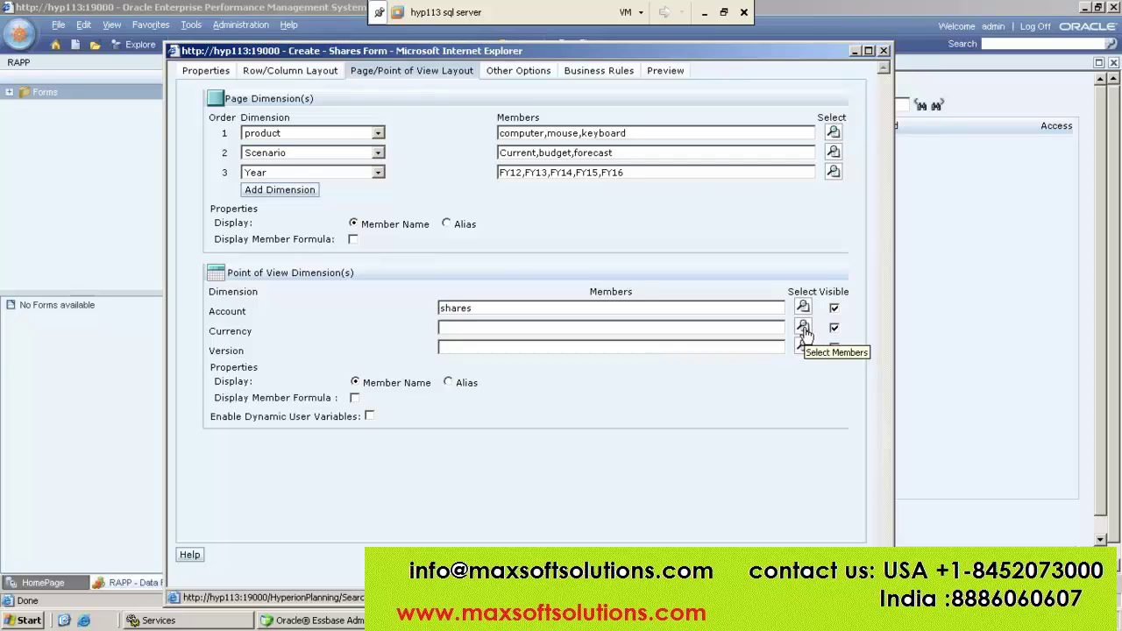
# Set Local as the member of the Currency point of view dimension
pyautogui.click(803, 327)
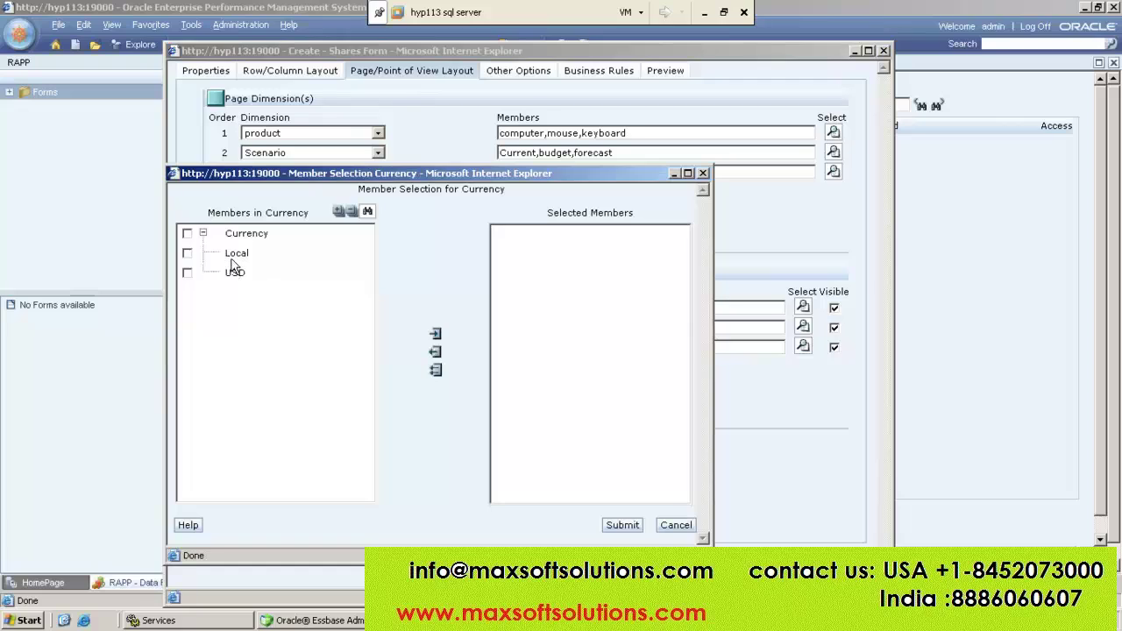
pyautogui.click(235, 253)
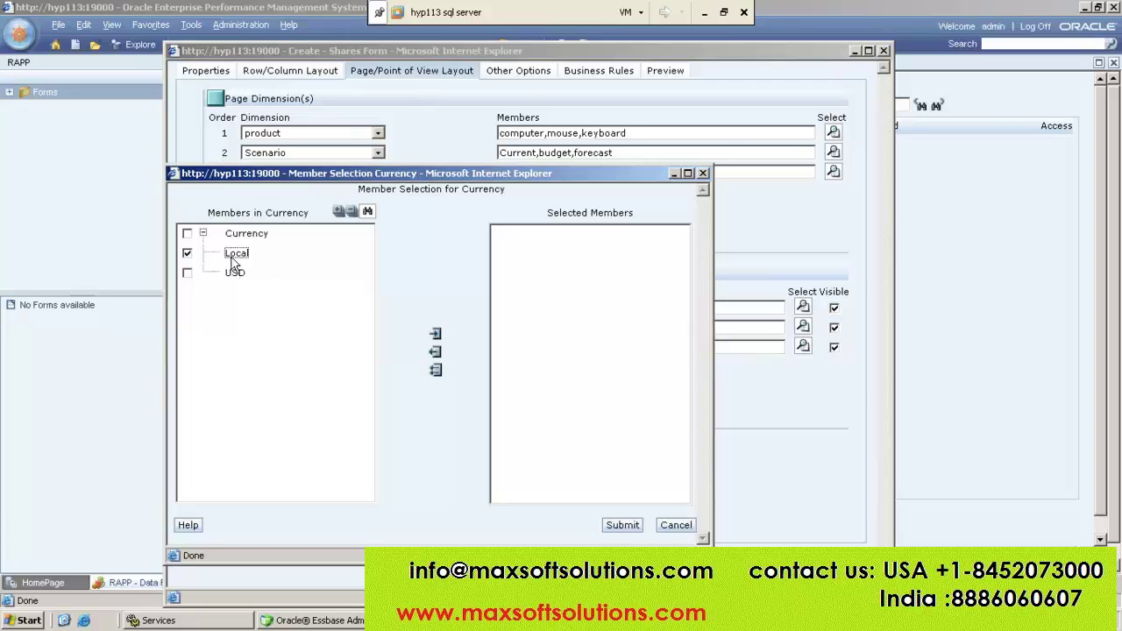
pyautogui.click(435, 334)
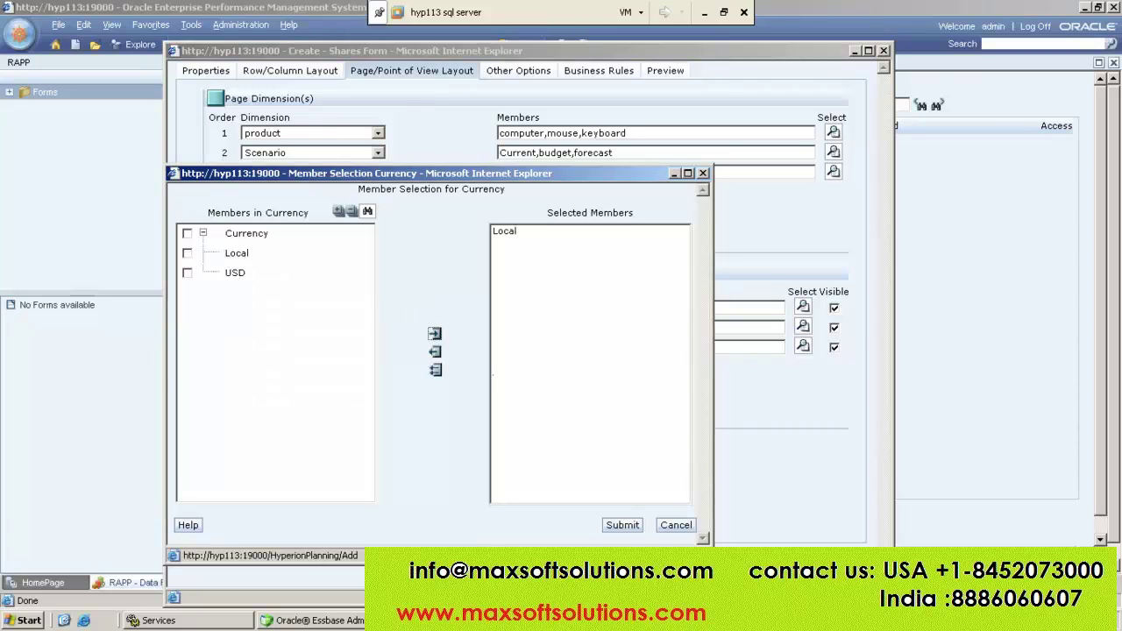
pyautogui.click(623, 525)
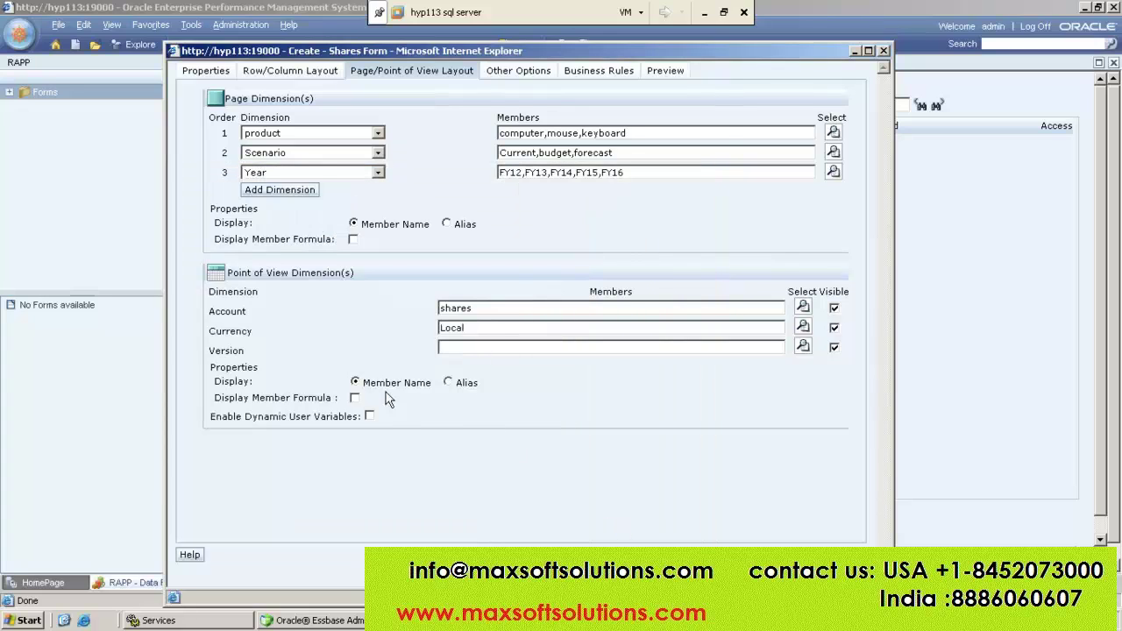
# Set BU Version_2 as the member of the Version point of view dimension
pyautogui.click(803, 347)
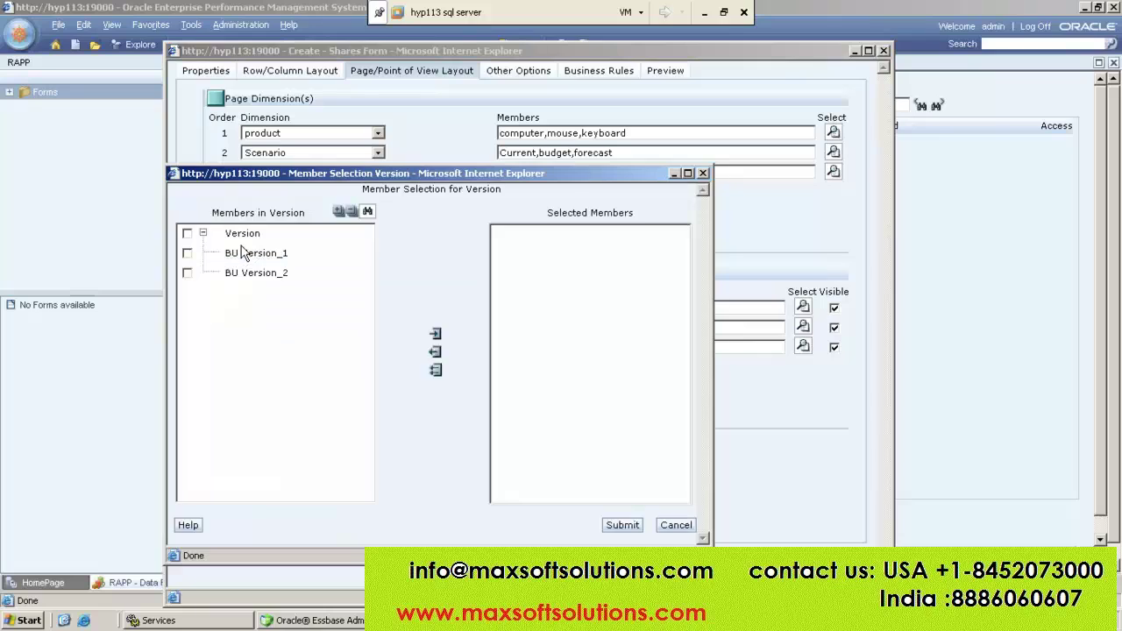
pyautogui.click(273, 273)
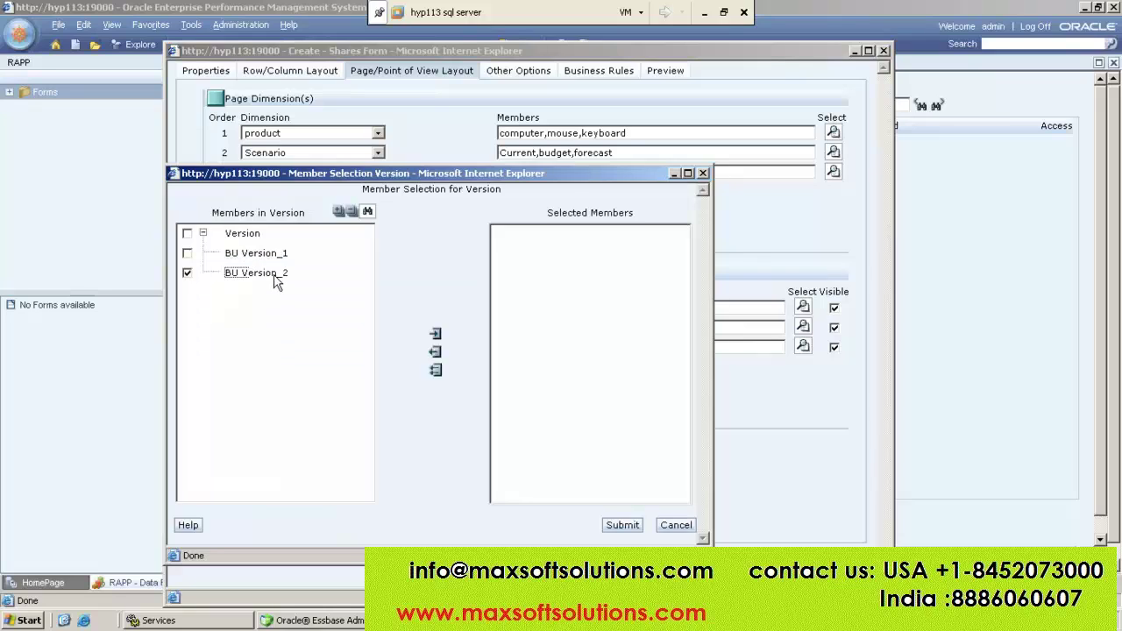
pyautogui.click(436, 334)
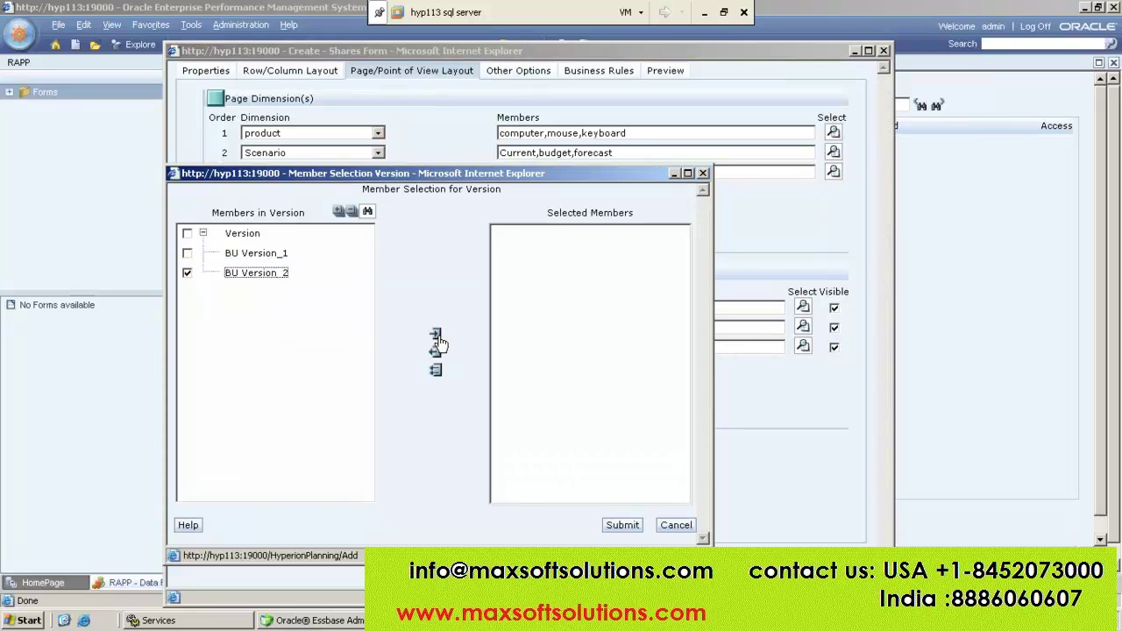
pyautogui.click(627, 526)
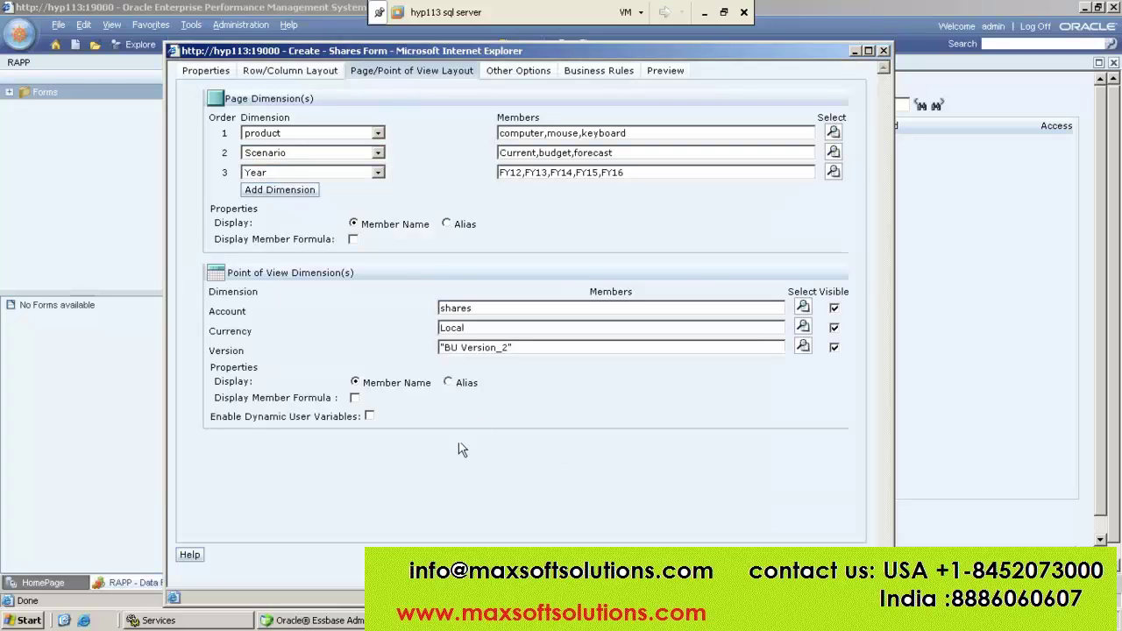
# Remove BU Version_2 from the selected members of the Version point of view dimension and submit the empty selection
pyautogui.click(803, 346)
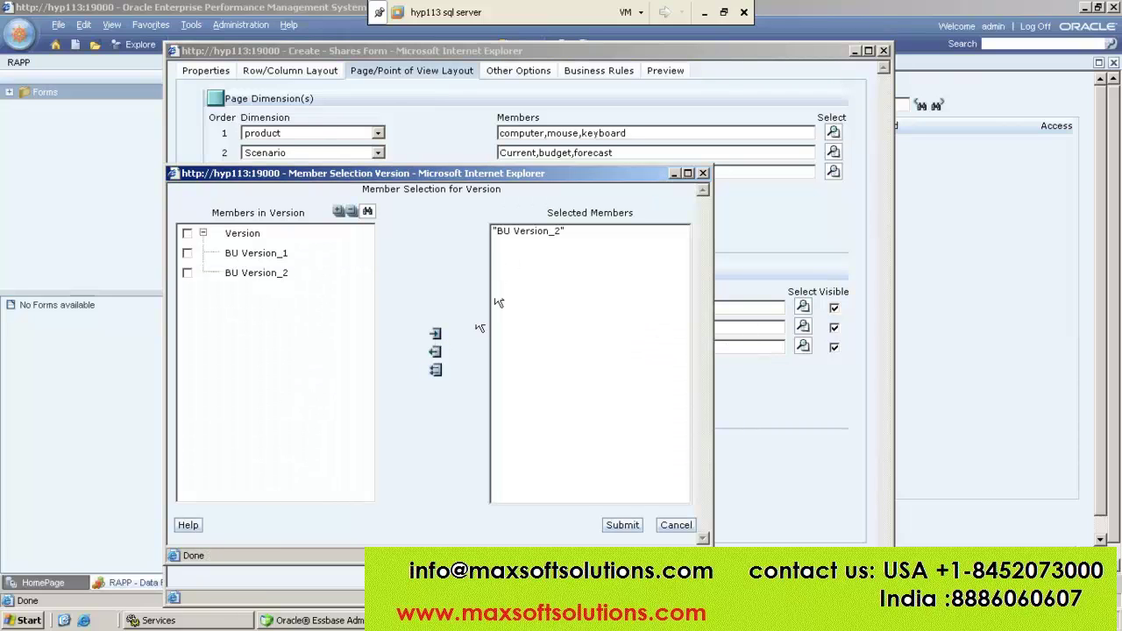
pyautogui.click(545, 232)
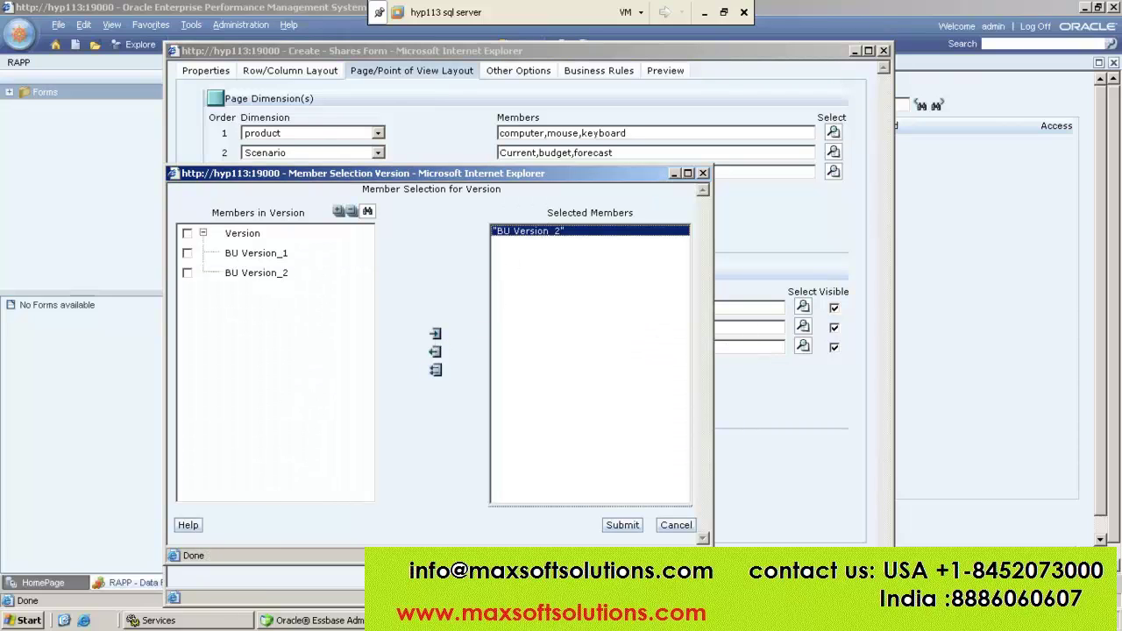
pyautogui.click(438, 354)
pyautogui.click(643, 526)
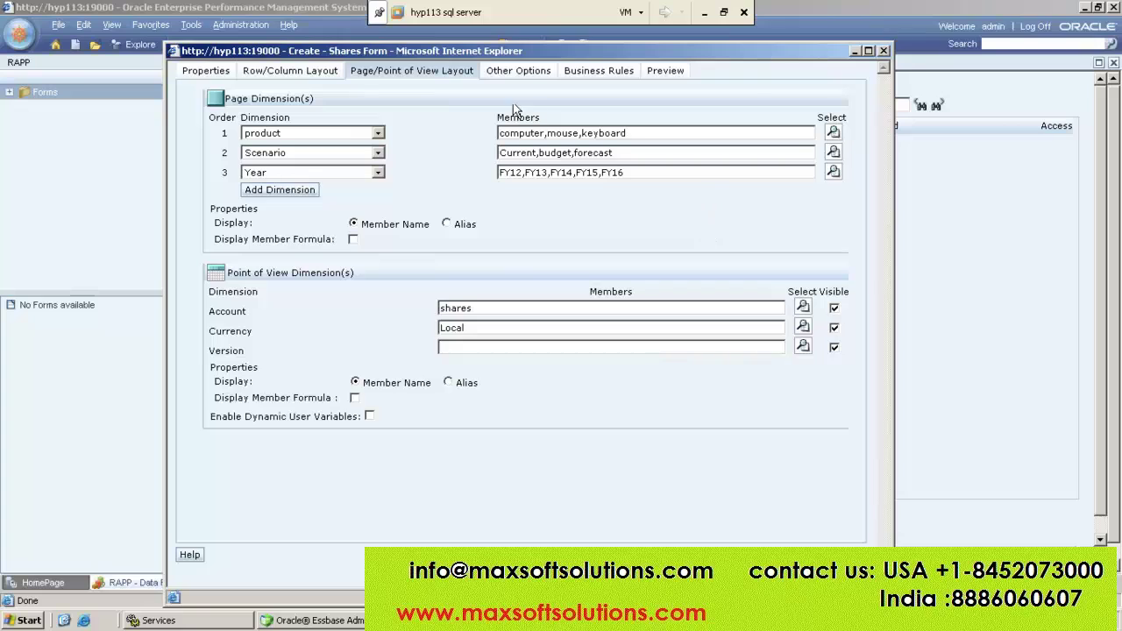
# Review the form's other options and business rules, and try to preview it without a Version member
pyautogui.click(502, 77)
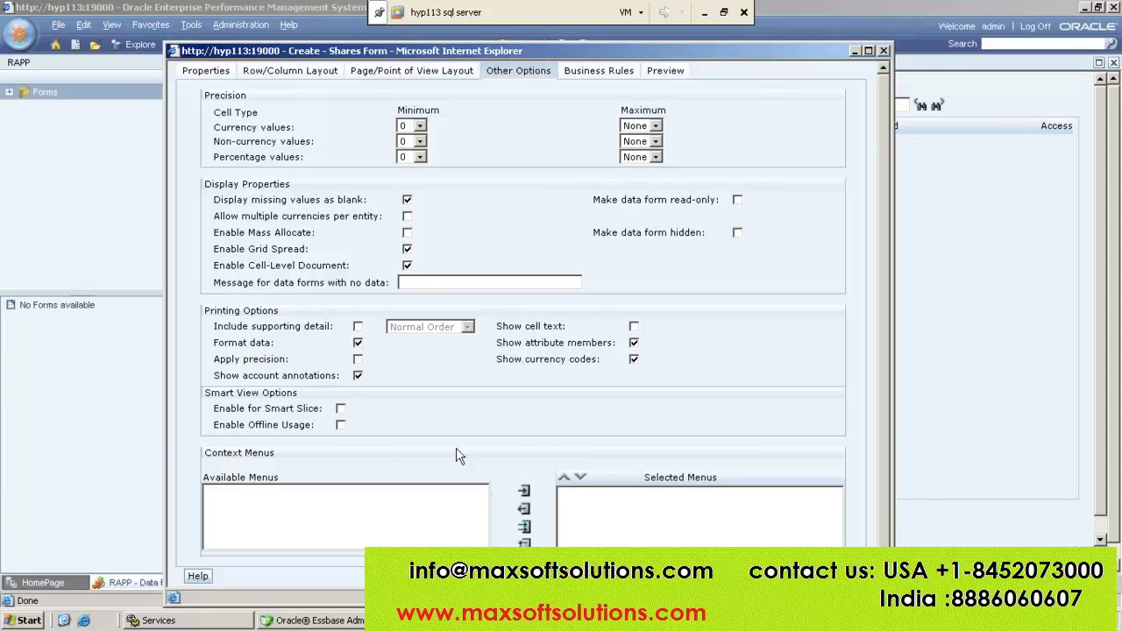
pyautogui.click(589, 74)
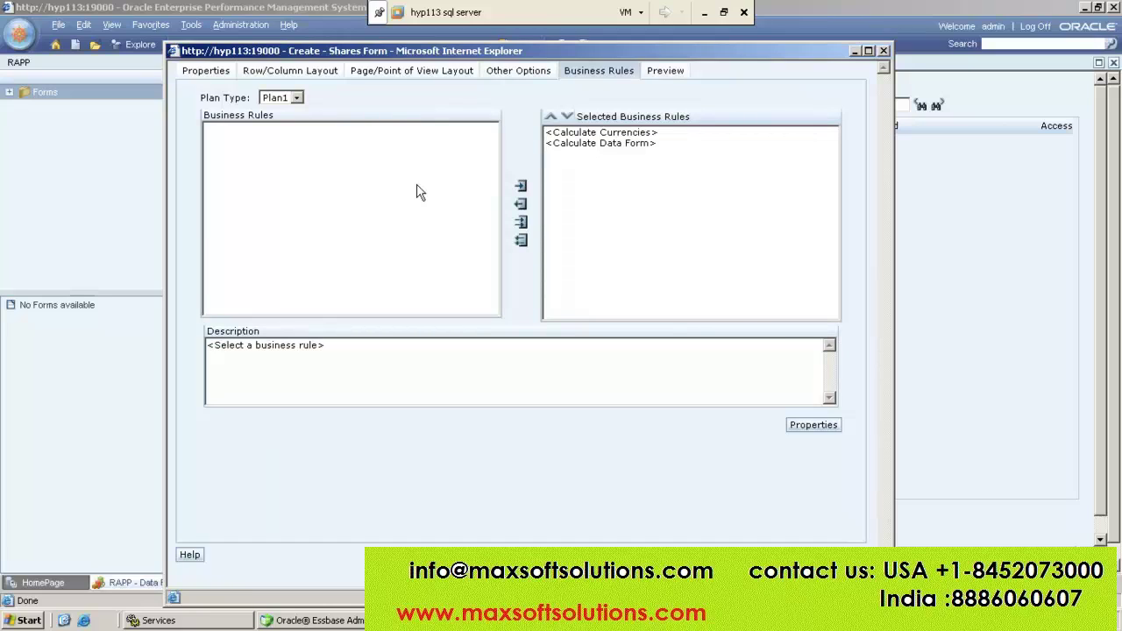
pyautogui.click(665, 76)
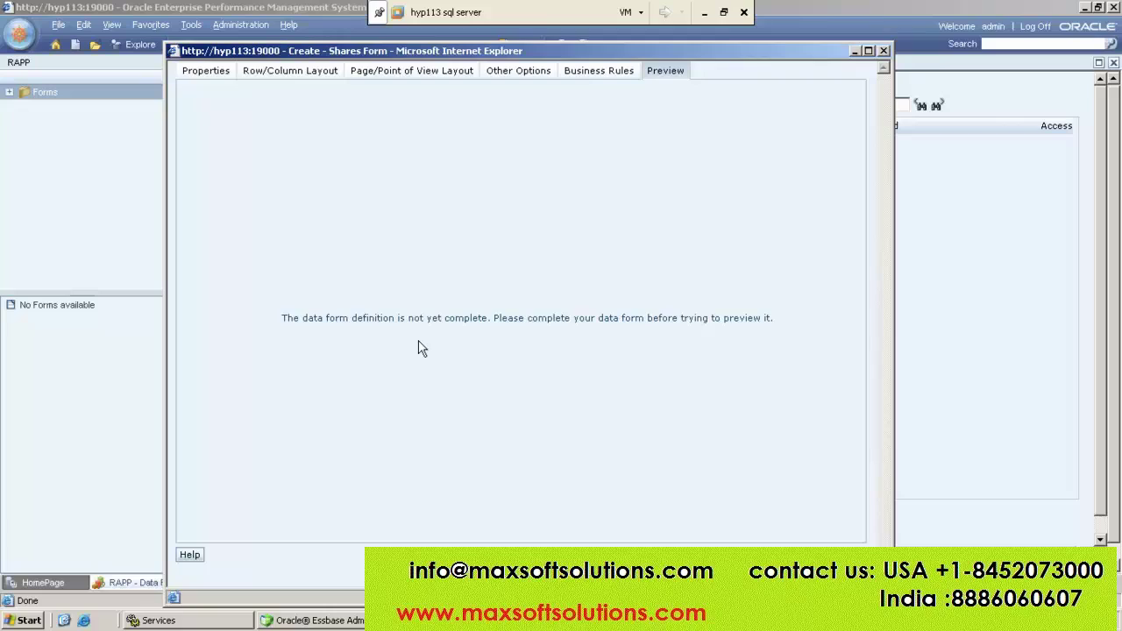
# Return to the point of view layout and assign BU Version_2 to the Version dimension again
pyautogui.click(424, 72)
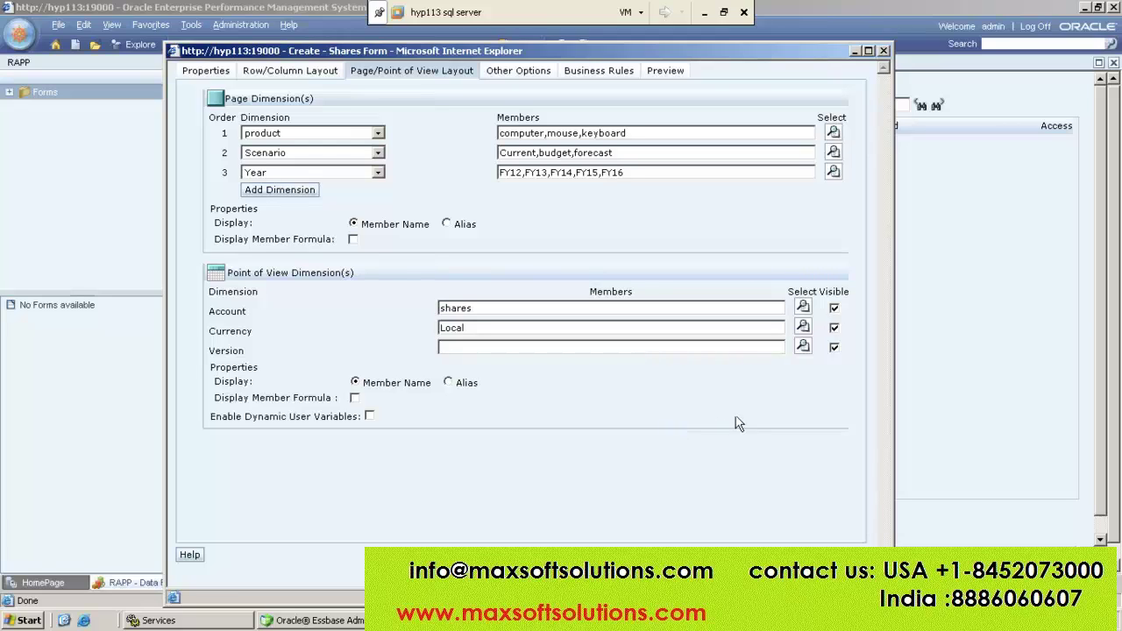
pyautogui.click(802, 348)
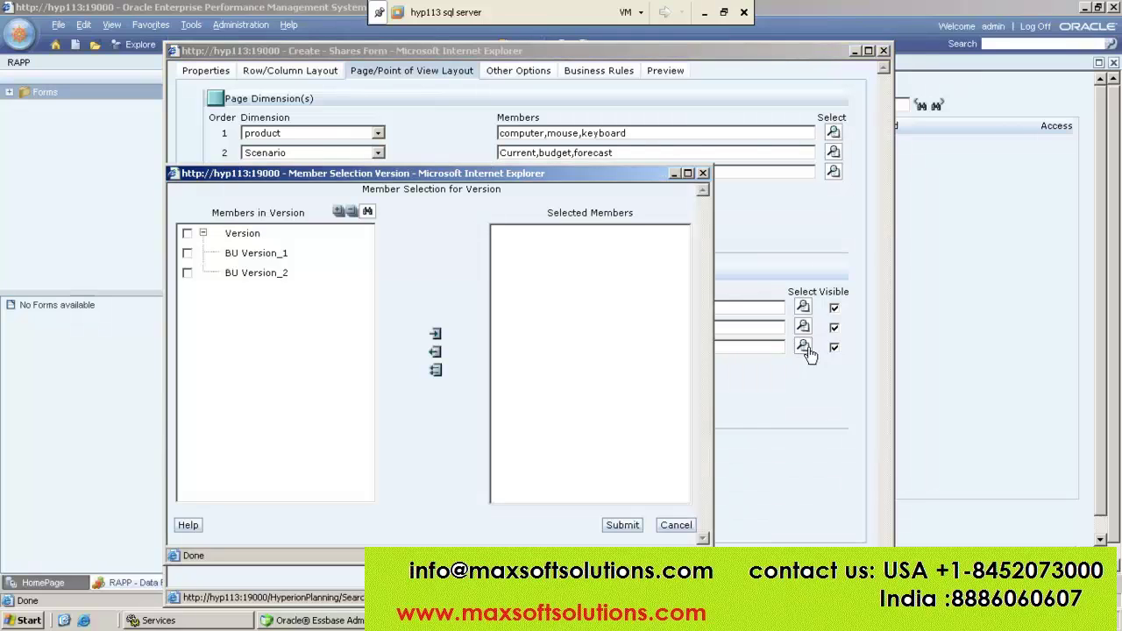
pyautogui.click(254, 275)
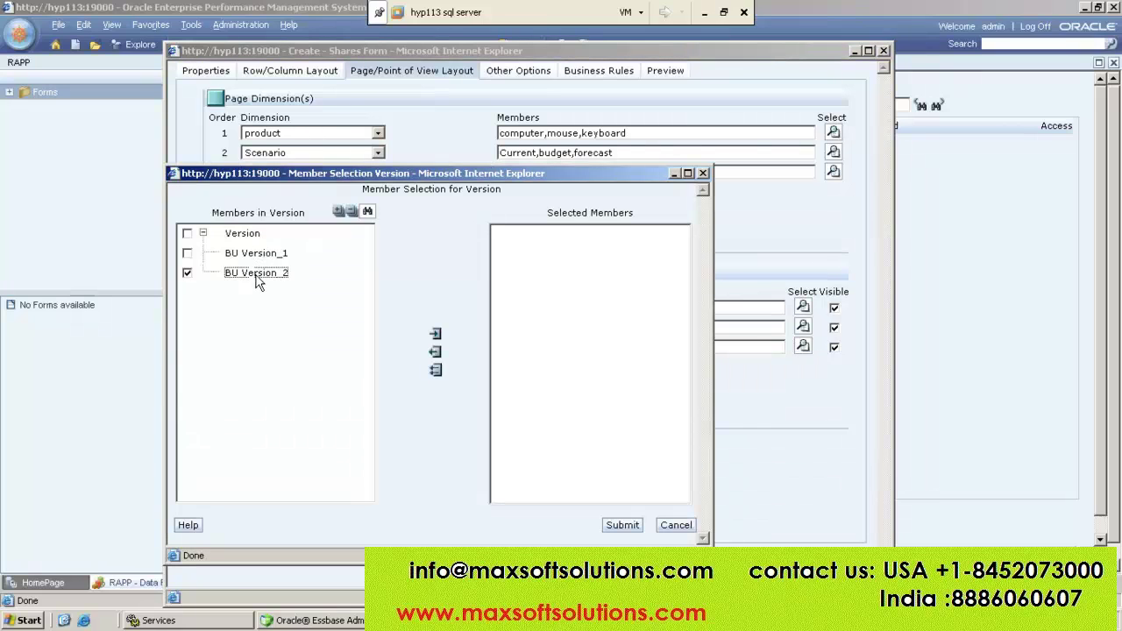
pyautogui.click(438, 334)
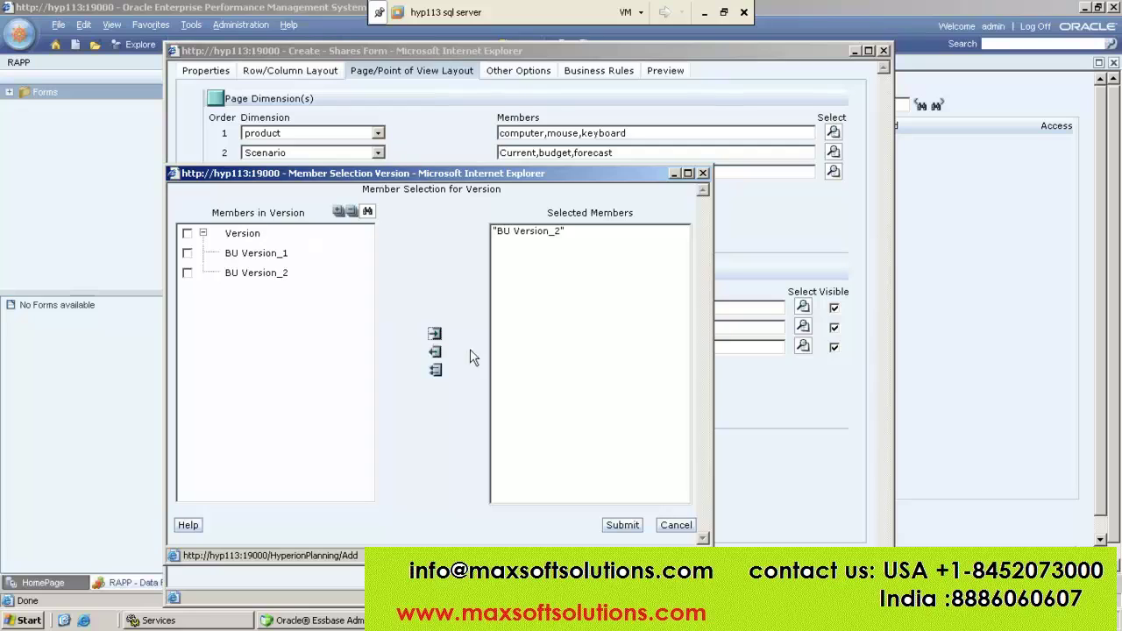
pyautogui.click(624, 523)
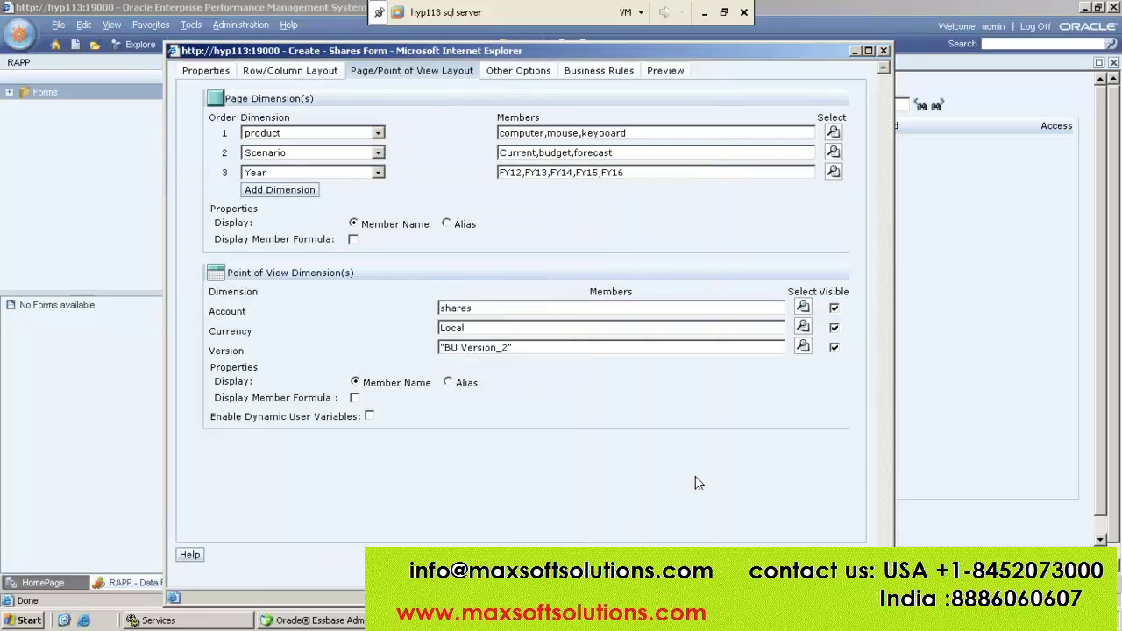
# Preview the Shares Form layout, save the data form and return to data form management
pyautogui.click(675, 74)
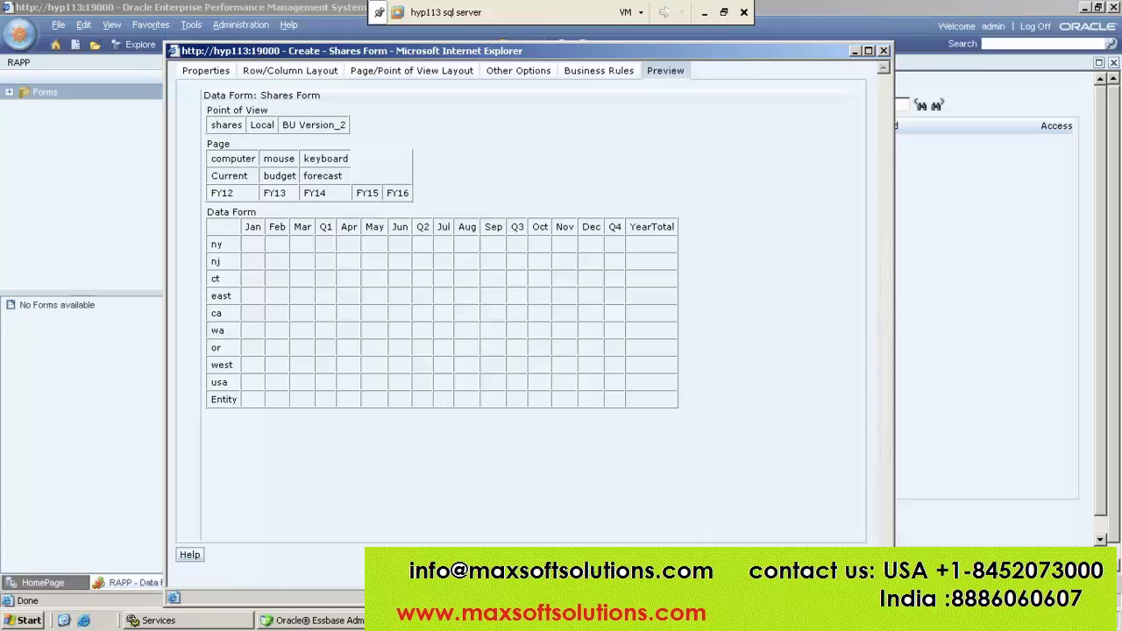
pyautogui.click(815, 554)
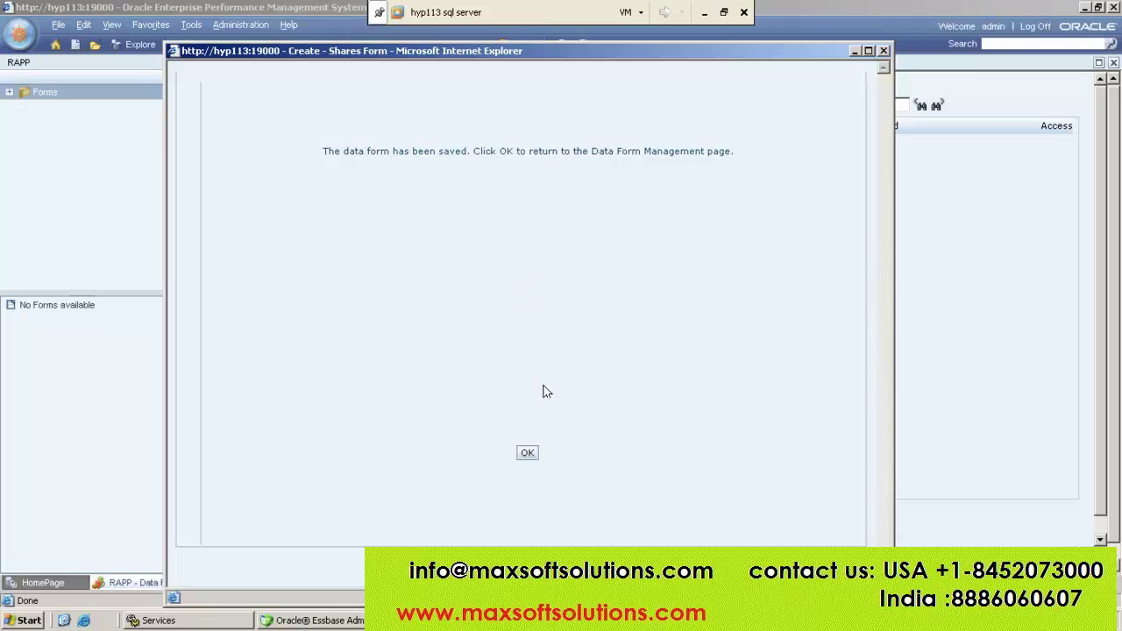
pyautogui.click(529, 453)
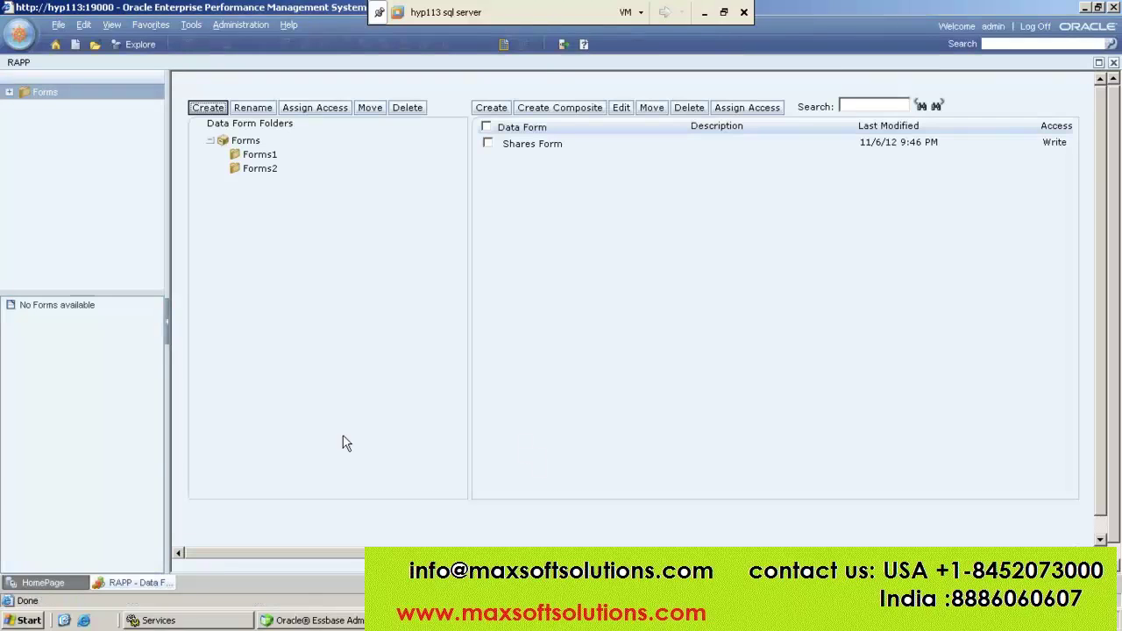
# Expand the Forms folder in the RAPP navigation tree to show its subfolders
pyautogui.click(8, 93)
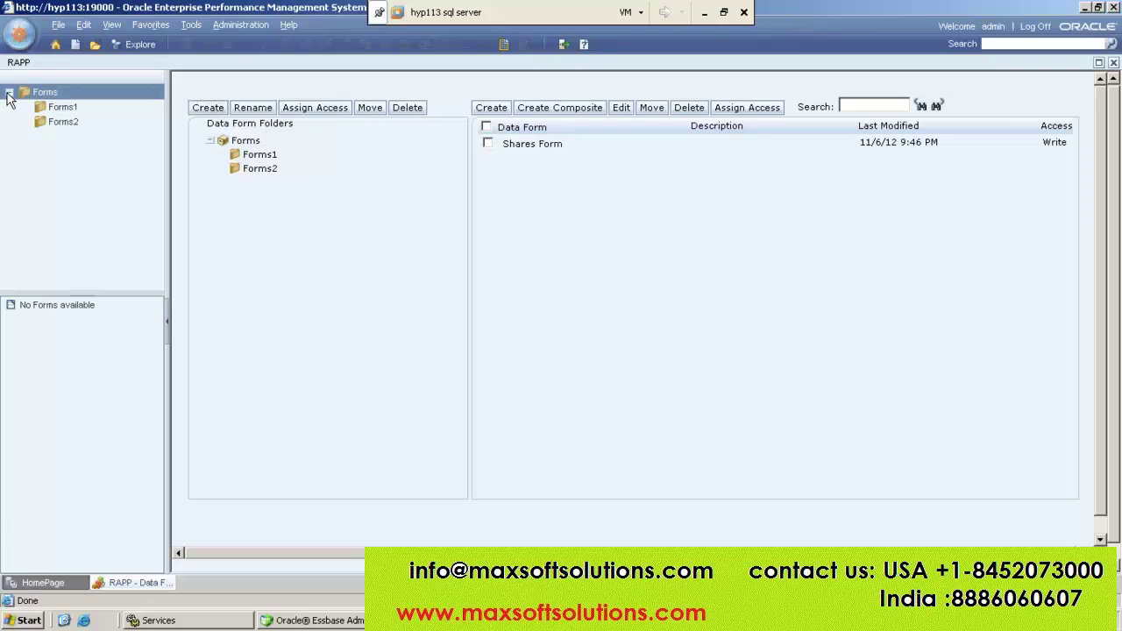